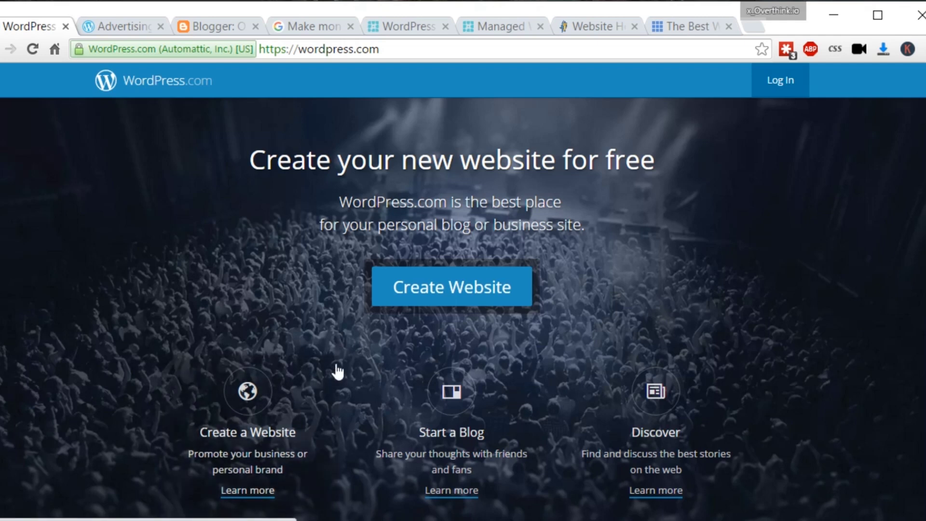
Step: Switch to the WordPress.com Advertising support page and select its web address
left_click(122, 27)
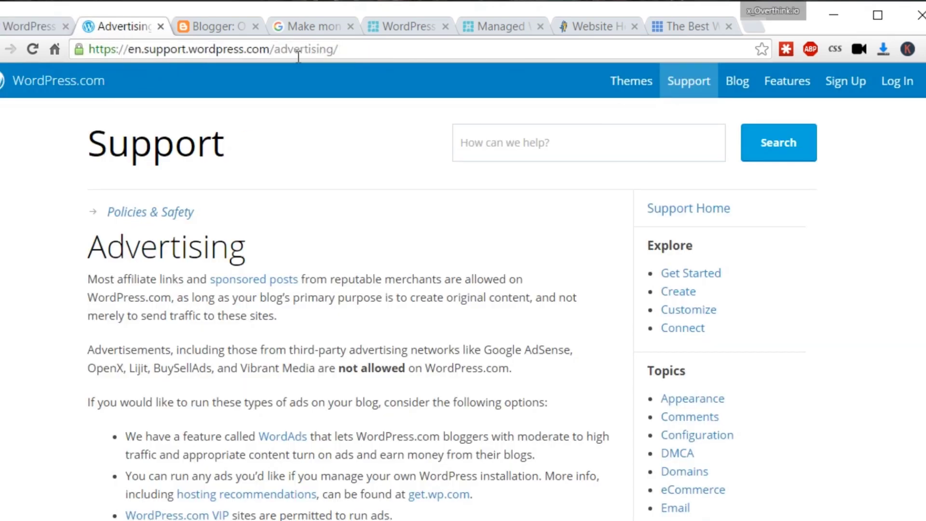
left_click_drag(348, 49, 86, 49)
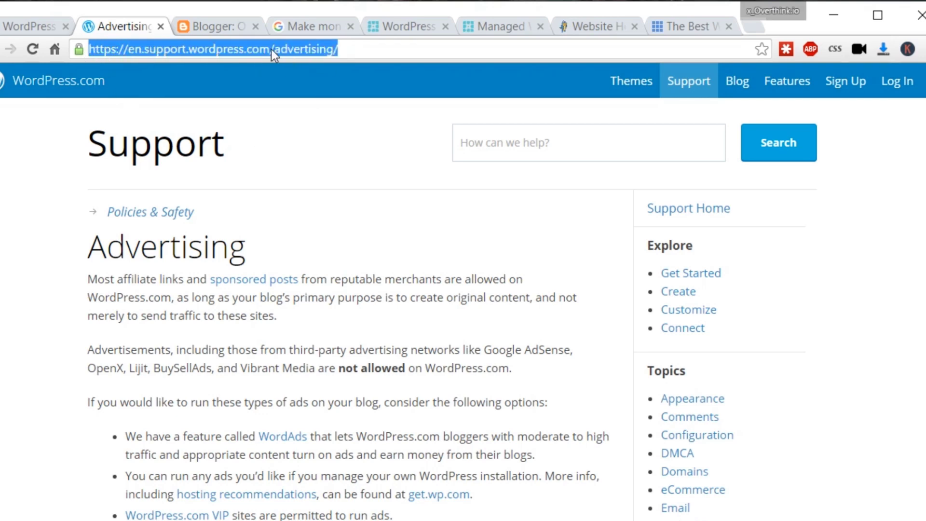
left_click(298, 143)
scroll(269, 203, "down", 2)
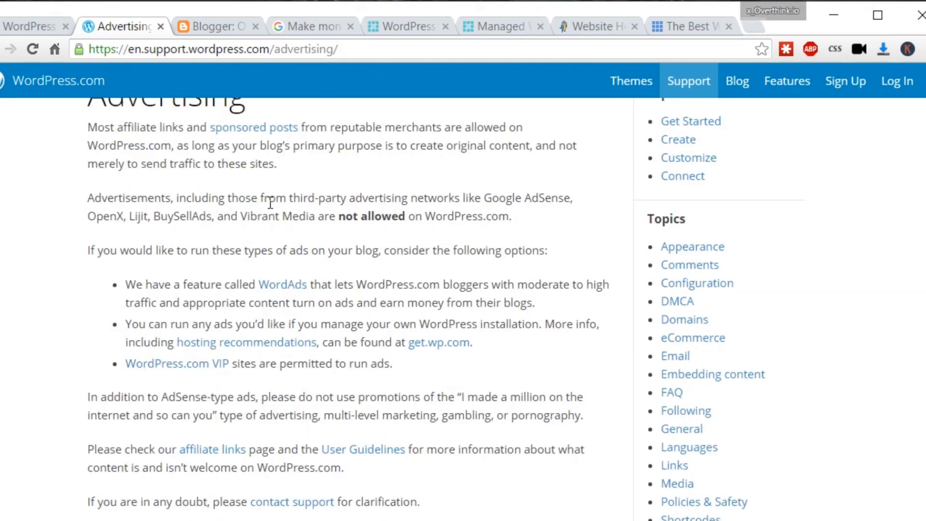
scroll(50, 207, "up", 1)
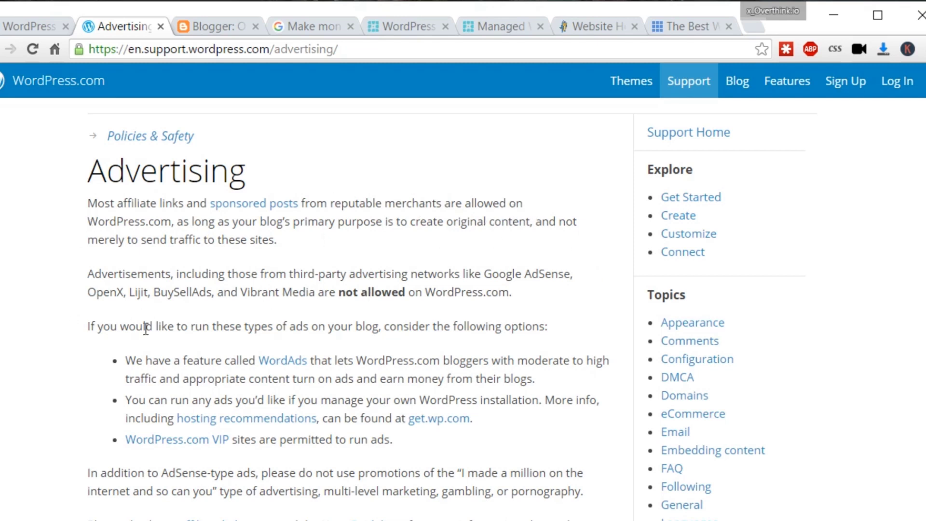
Step: Highlight the sentence saying third-party ad networks like Google AdSense aren't allowed
left_click_drag(85, 275, 173, 274)
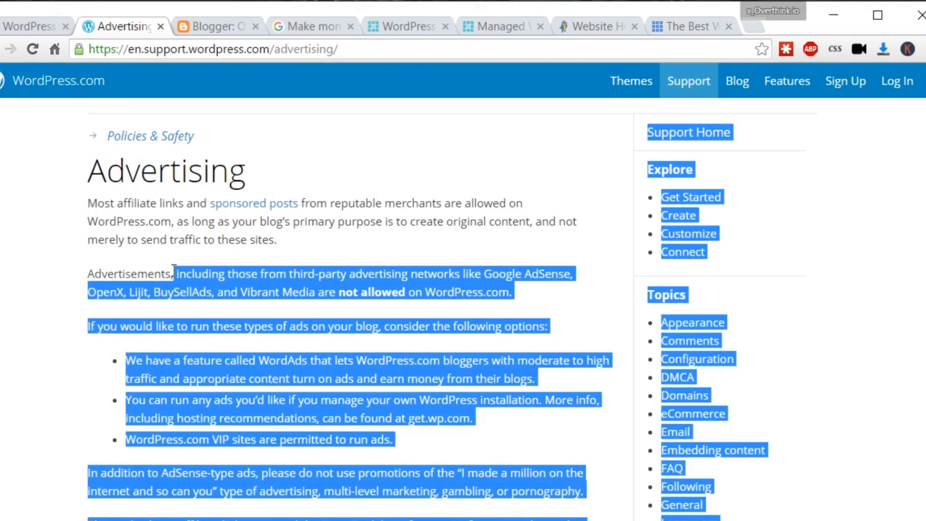
left_click(97, 252)
left_click_drag(87, 273, 131, 273)
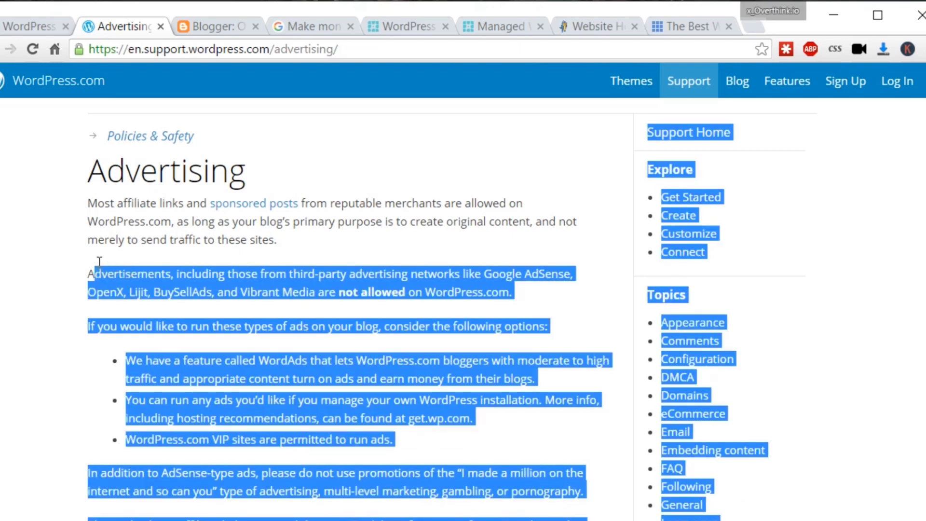
left_click(137, 275)
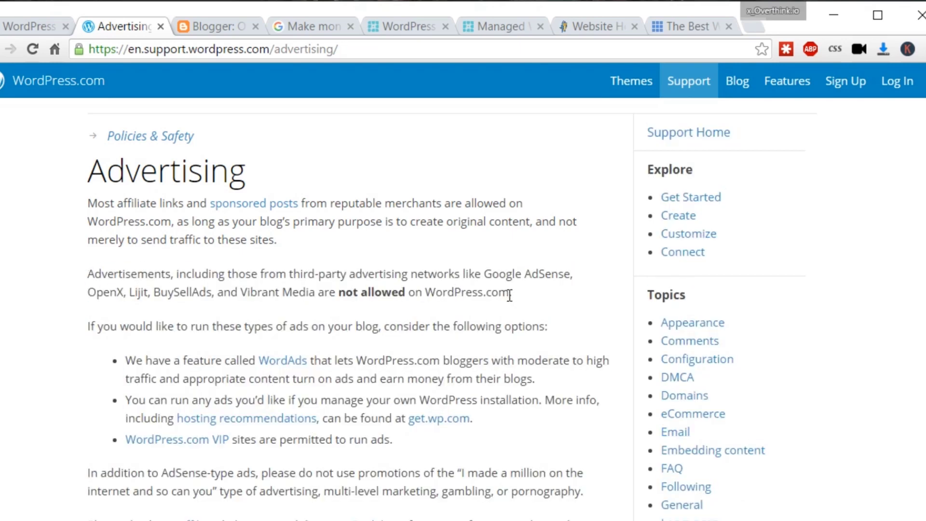
mouse_move(513, 292)
left_mouse_down()
mouse_move(273, 266)
mouse_move(88, 273)
left_mouse_up()
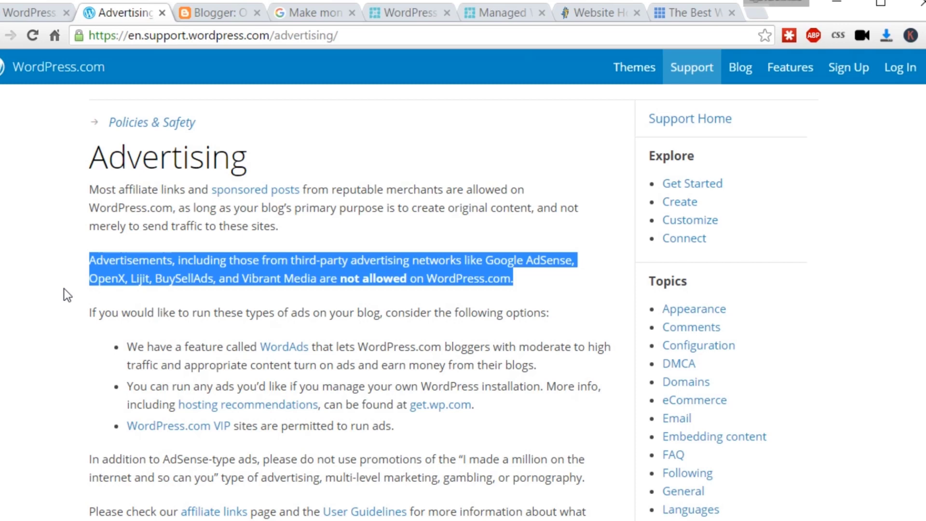
left_click(57, 280)
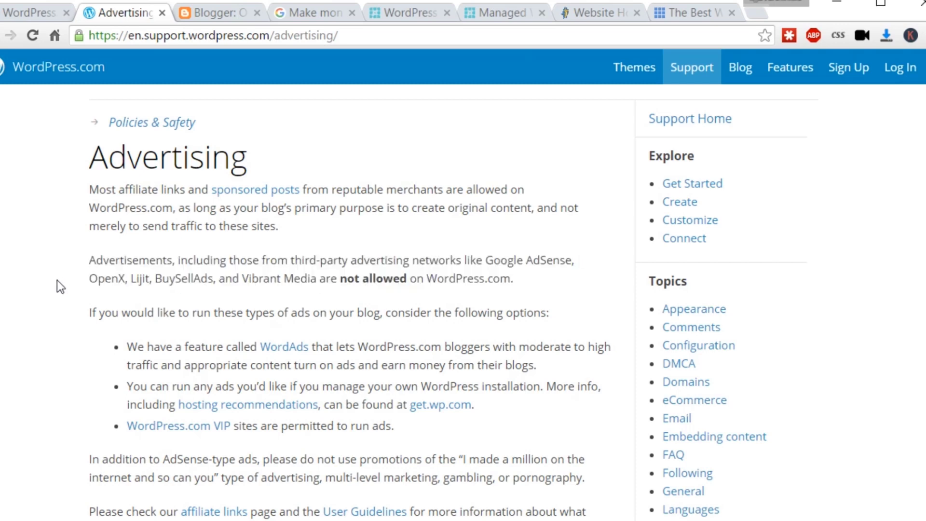
scroll(58, 280, "up", 1)
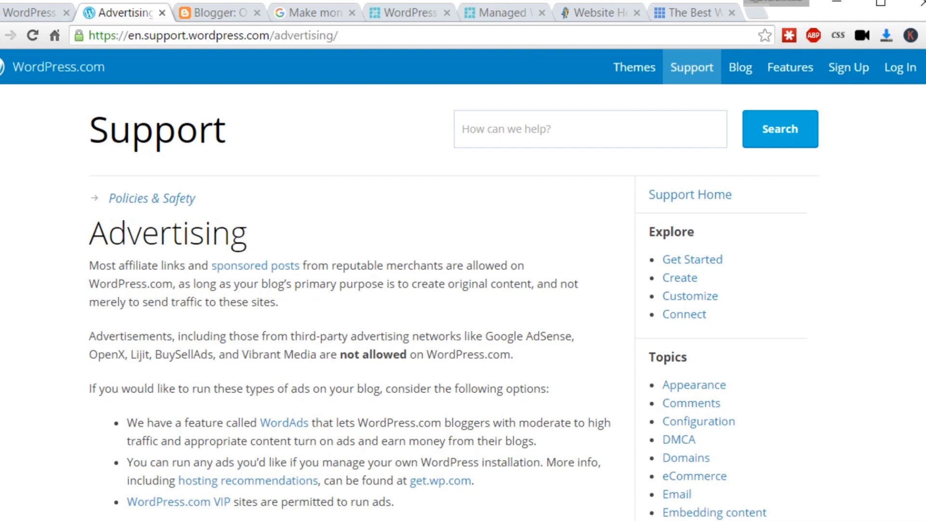
Step: Bring up the Overthink.io blog's Earnings > AdSense sign-up page in Blogger
left_click(226, 16)
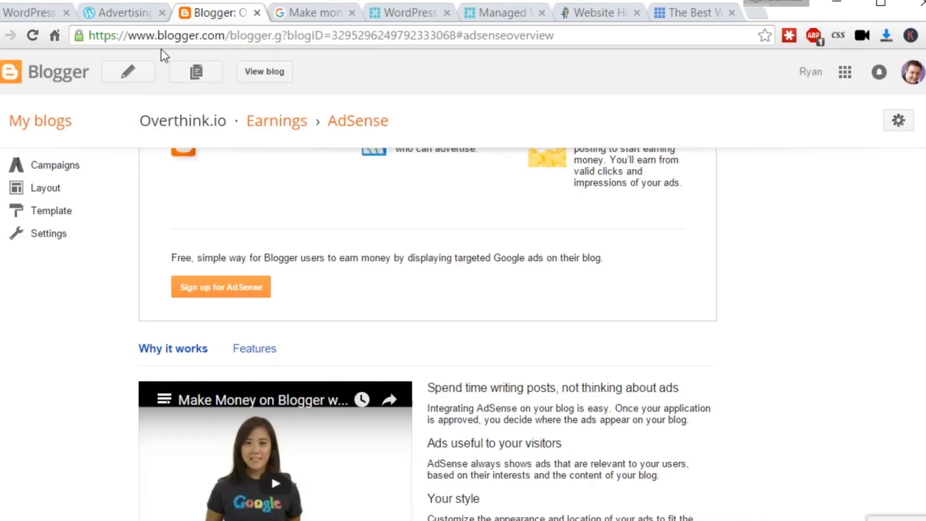
scroll(438, 268, "up", 2)
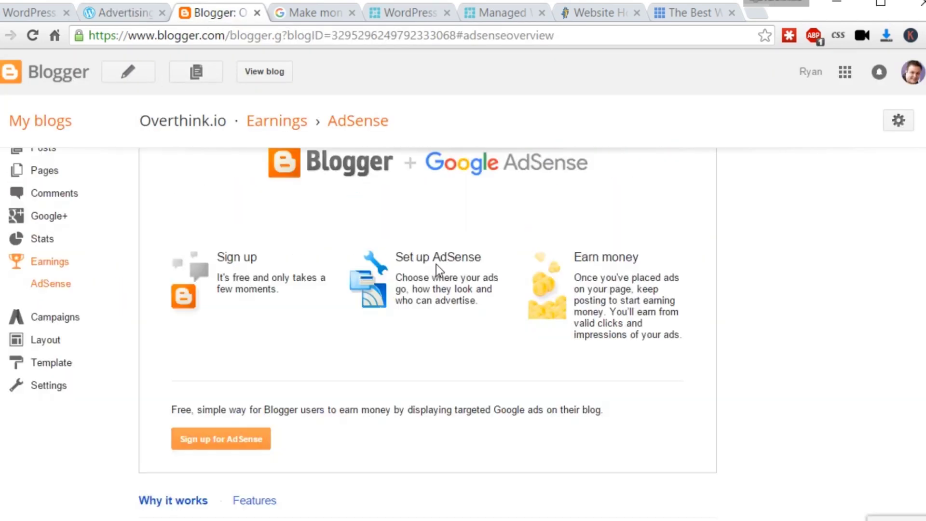
scroll(436, 268, "up", 1)
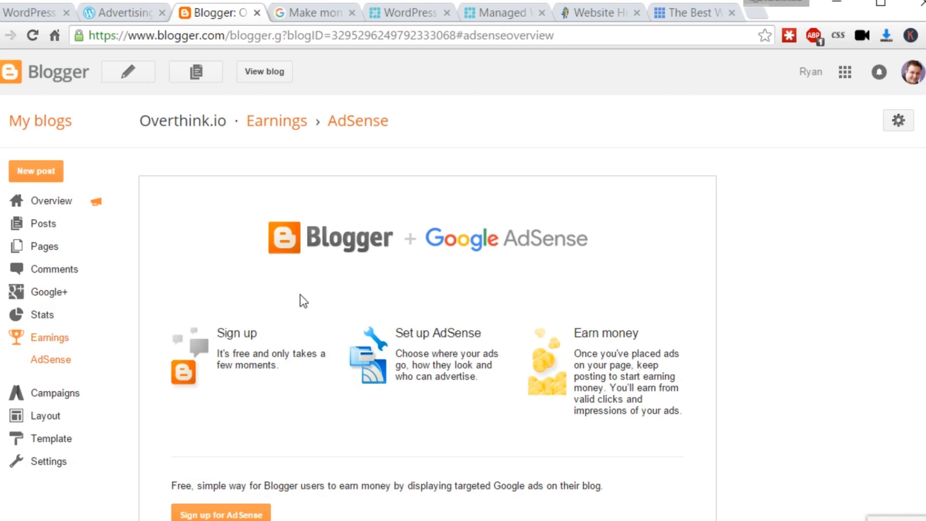
scroll(58, 225, "down", 3)
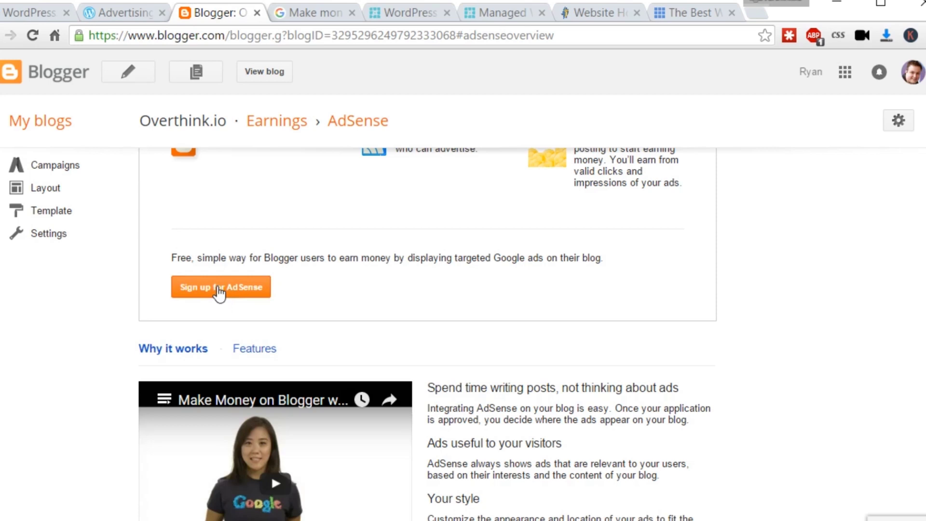
scroll(219, 291, "down", 2)
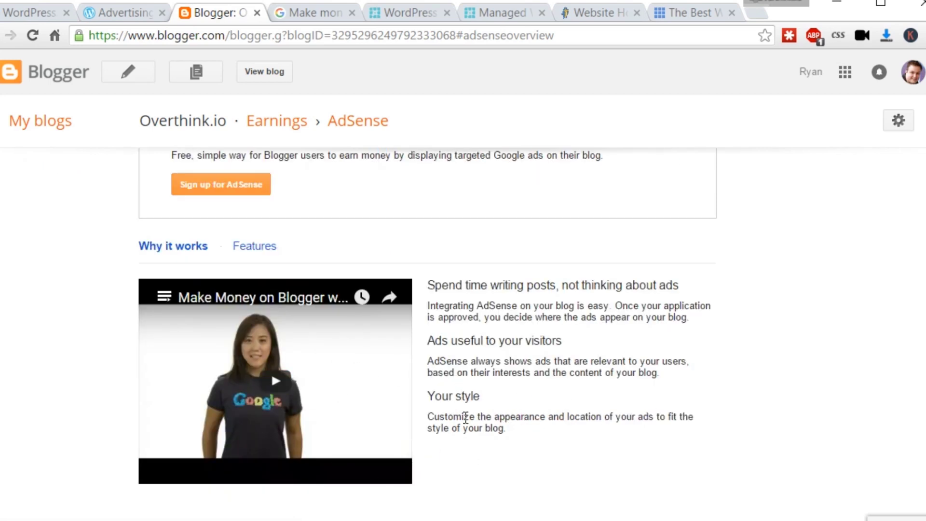
scroll(362, 377, "up", 3)
scroll(361, 377, "up", 3)
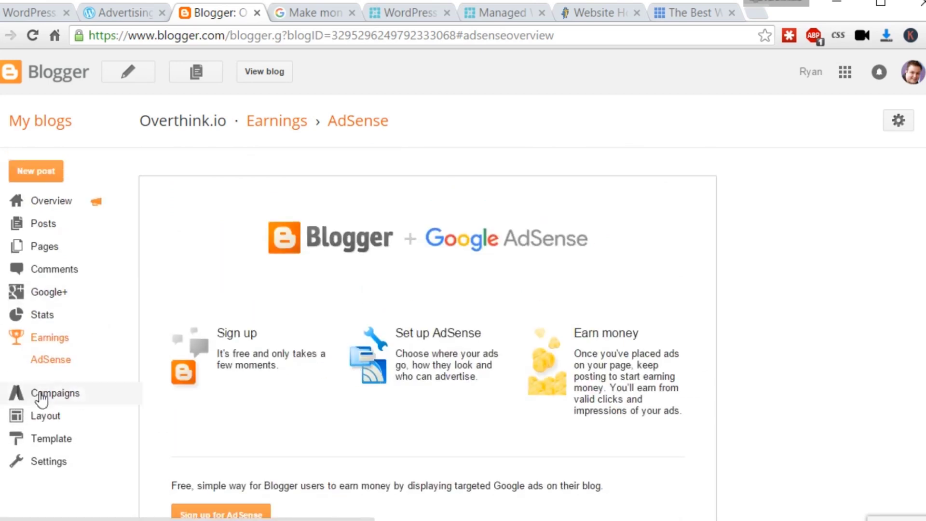
Step: Open the Overthink.io blog's Campaigns page, which offers AdWords ads
left_click(55, 393)
scroll(304, 332, "down", 1)
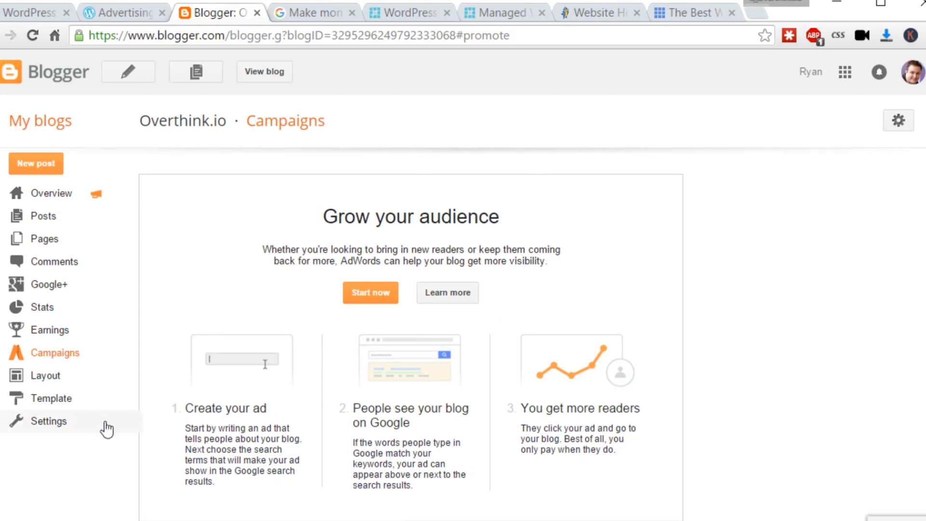
scroll(431, 399, "up", 1)
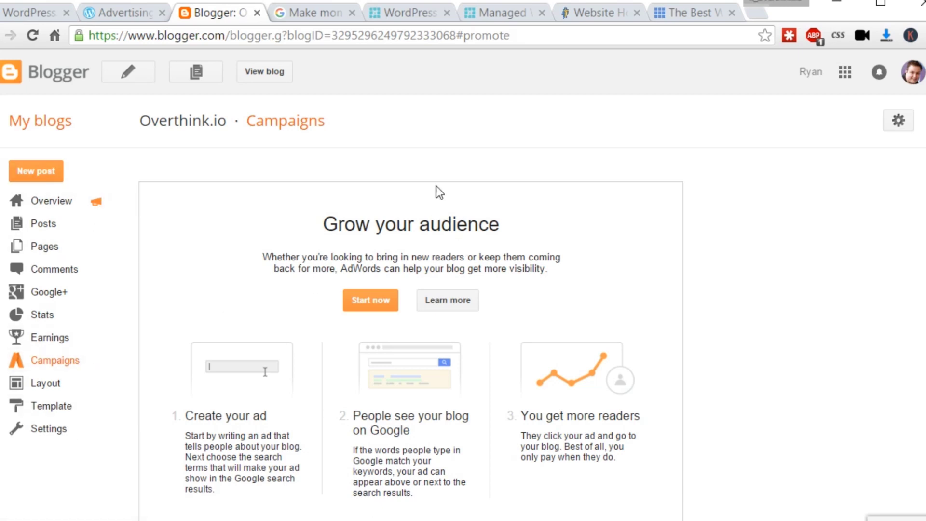
Step: Switch to the Blogger Help article 'Make money with your blog'
left_click(307, 14)
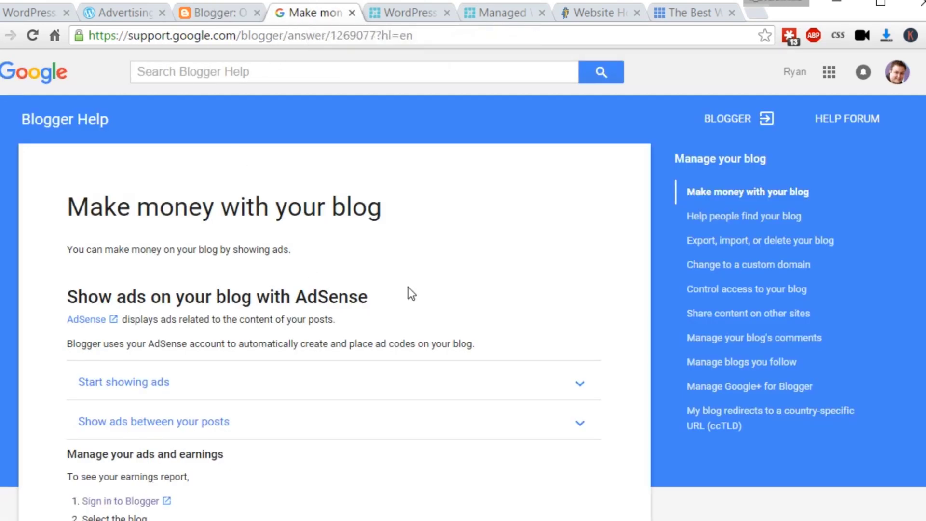
scroll(481, 247, "down", 2)
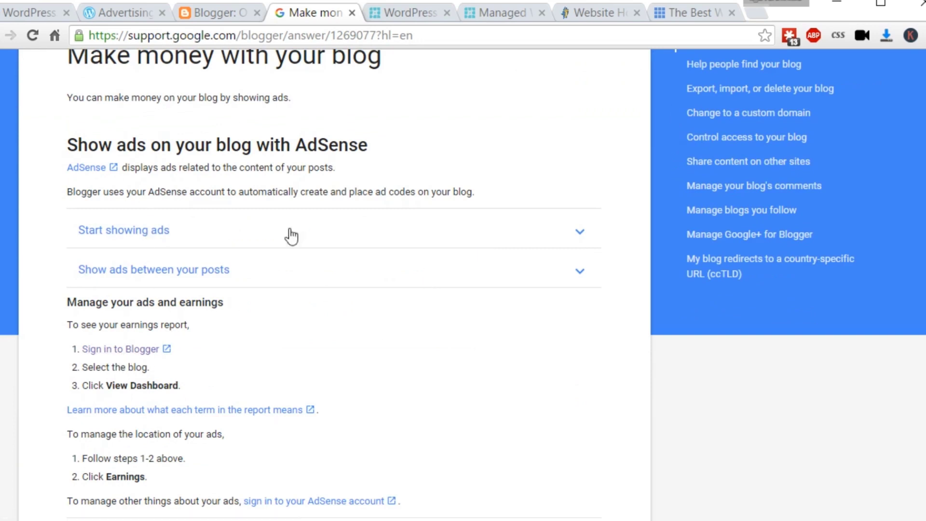
scroll(349, 313, "down", 2)
scroll(349, 314, "down", 2)
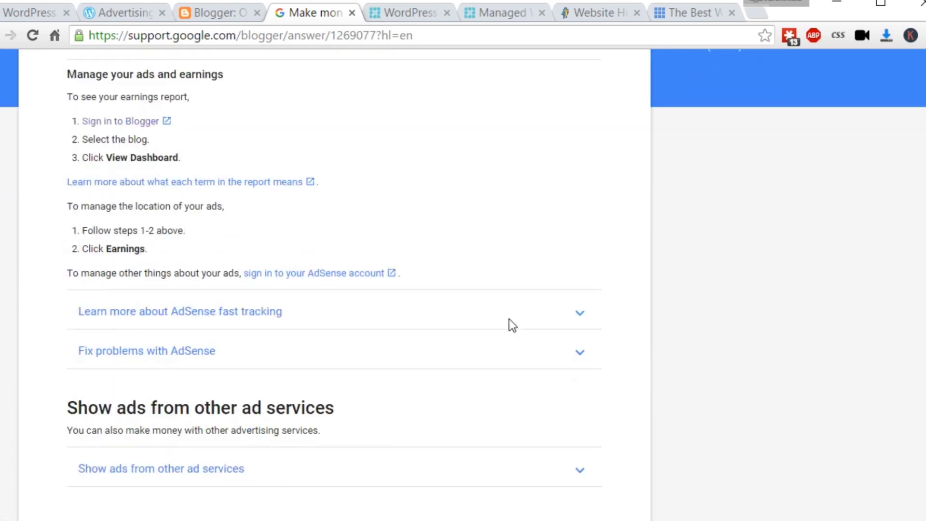
scroll(509, 319, "down", 2)
scroll(302, 300, "up", 8)
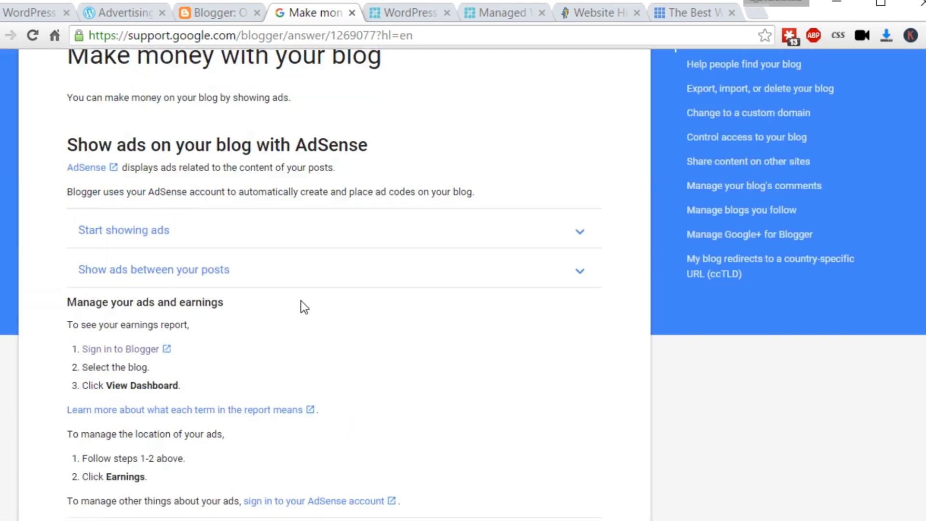
scroll(380, 313, "up", 3)
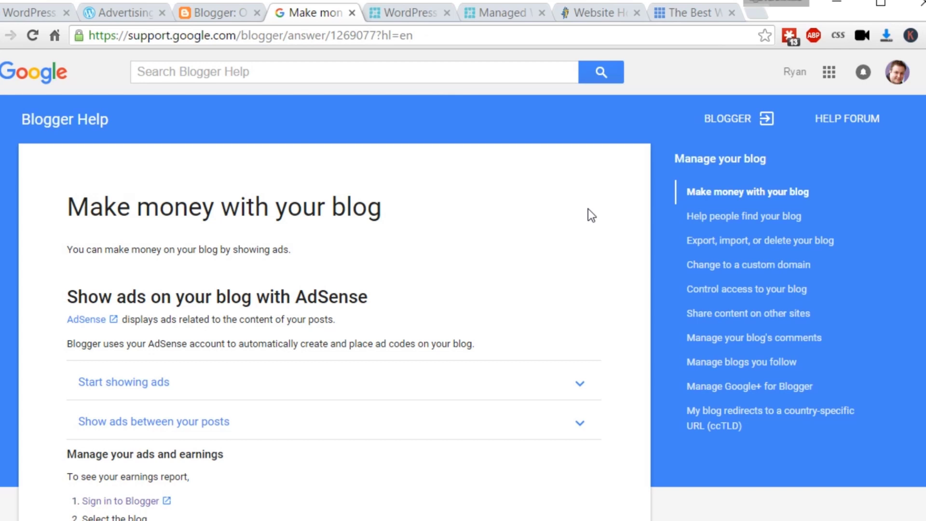
Step: Switch to the wpengine.com homepage with the 'WordPress Hosting, Perfected' banner
left_click(412, 15)
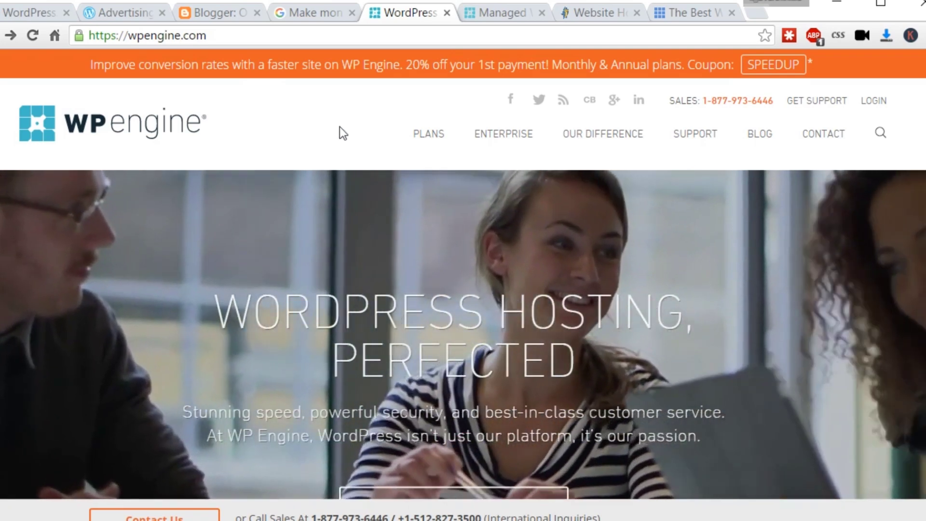
scroll(340, 127, "down", 2)
scroll(340, 127, "down", 2)
scroll(340, 127, "down", 2)
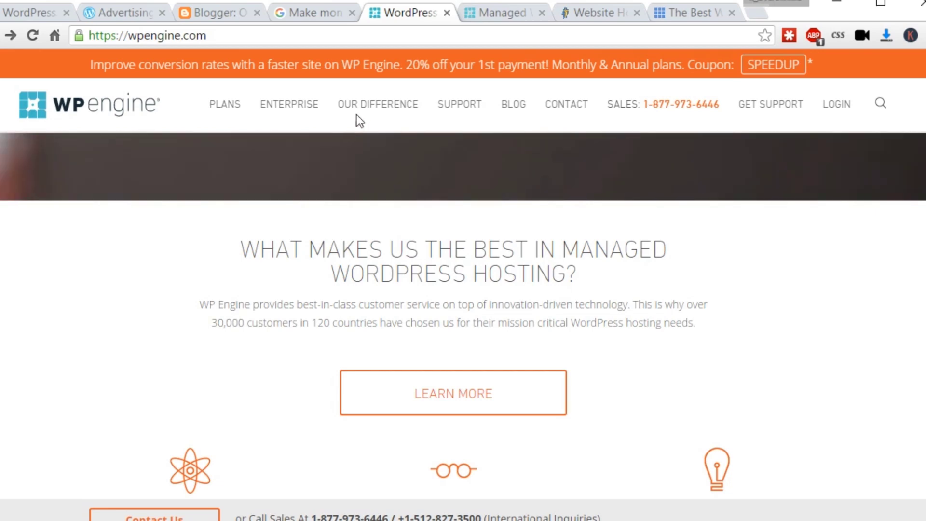
scroll(530, 242, "down", 2)
scroll(530, 241, "up", 5)
scroll(530, 241, "up", 5)
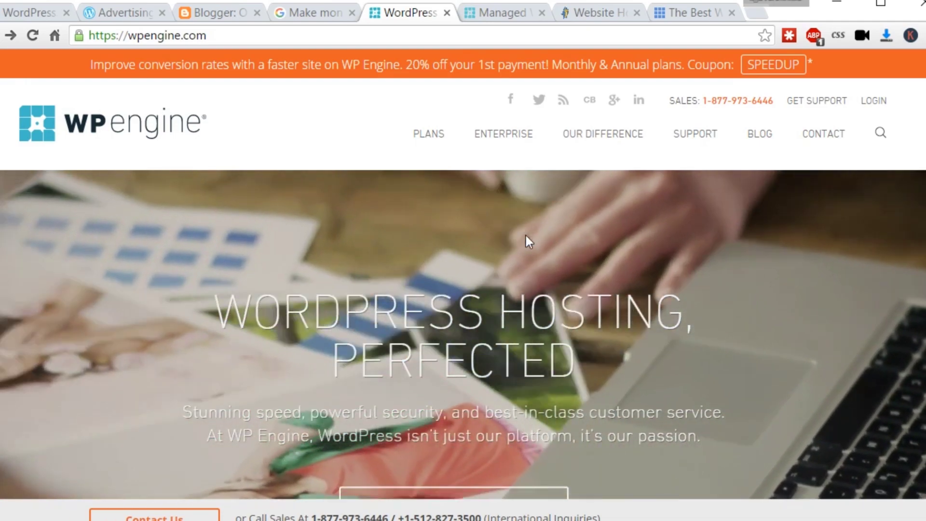
scroll(394, 205, "down", 1)
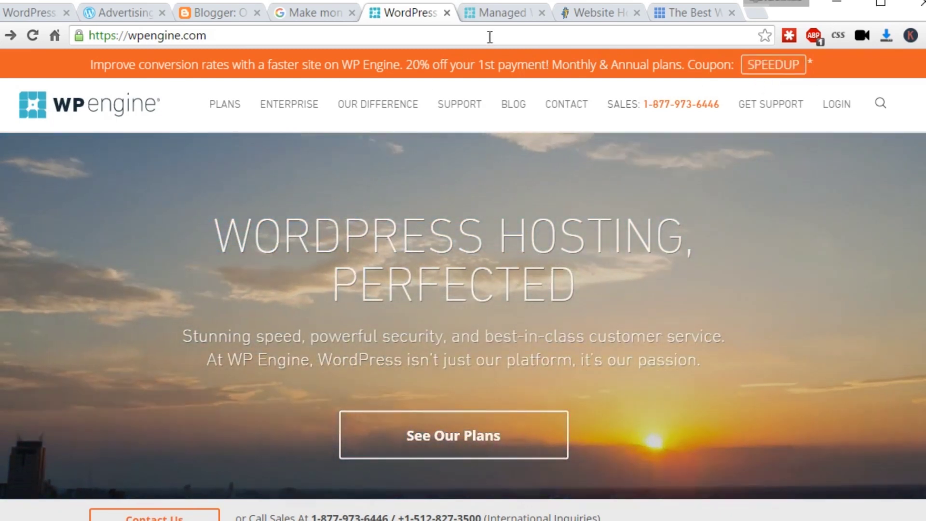
Step: Open WP Engine's Plans comparison page and select its web address
left_click(509, 12)
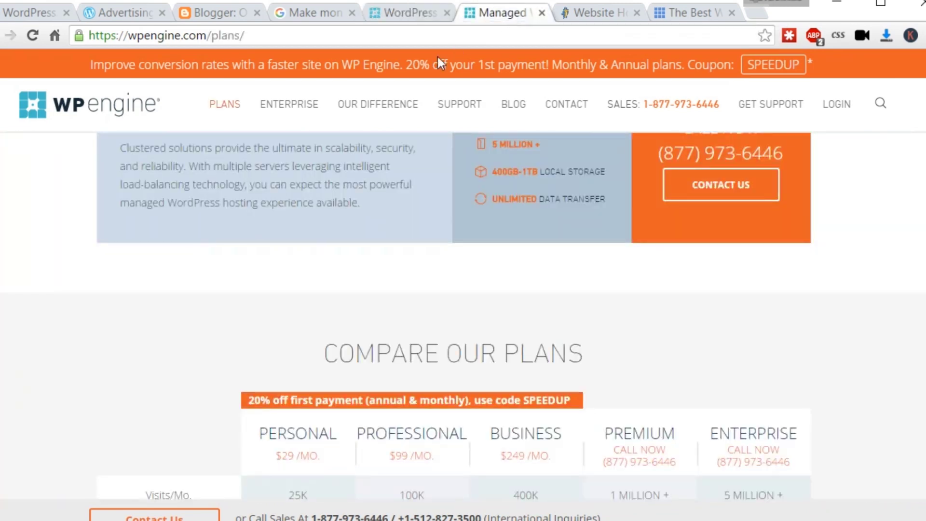
scroll(139, 316, "down", 3)
scroll(142, 305, "down", 2)
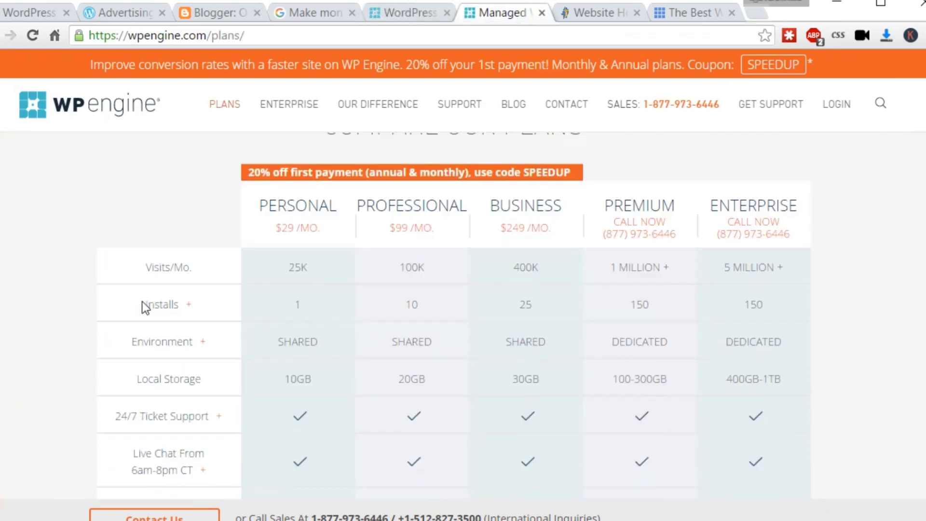
scroll(78, 272, "down", 1)
scroll(77, 272, "up", 1)
scroll(302, 327, "down", 1)
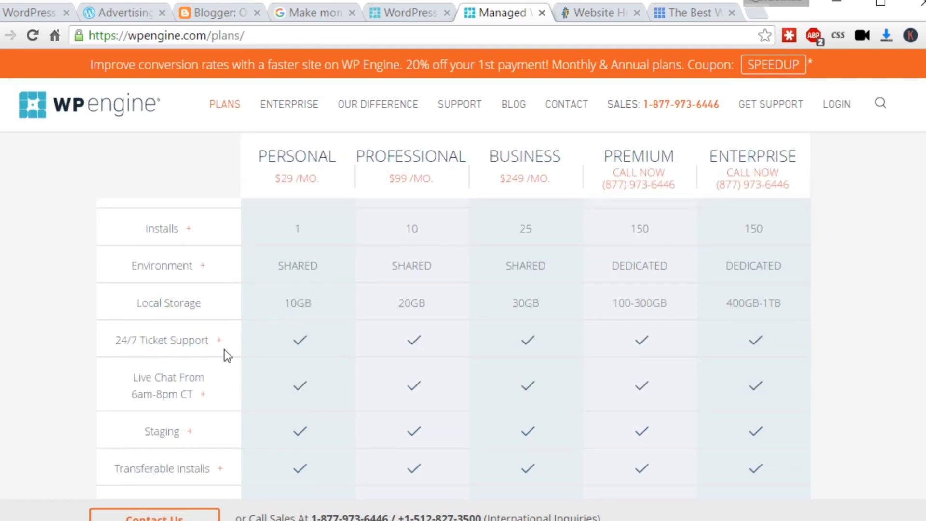
scroll(354, 340, "down", 1)
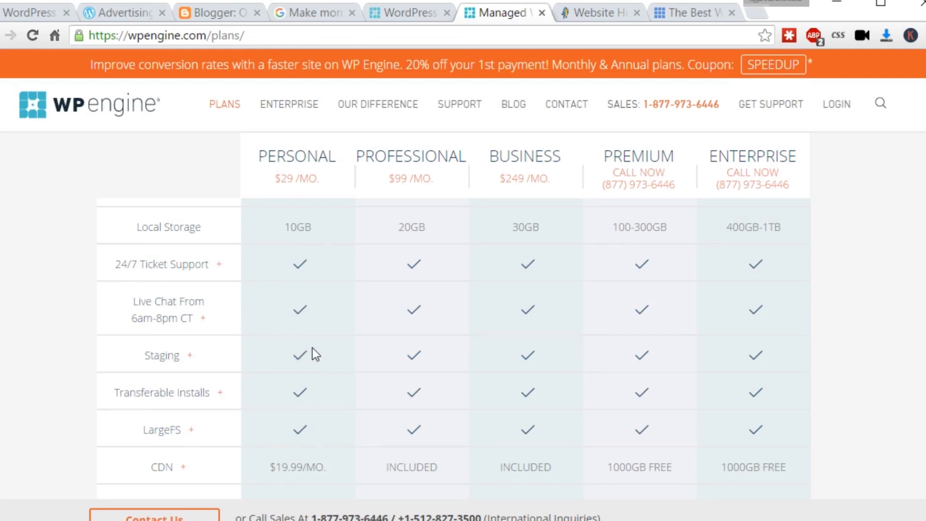
scroll(313, 347, "down", 2)
scroll(316, 346, "down", 3)
scroll(300, 325, "down", 2)
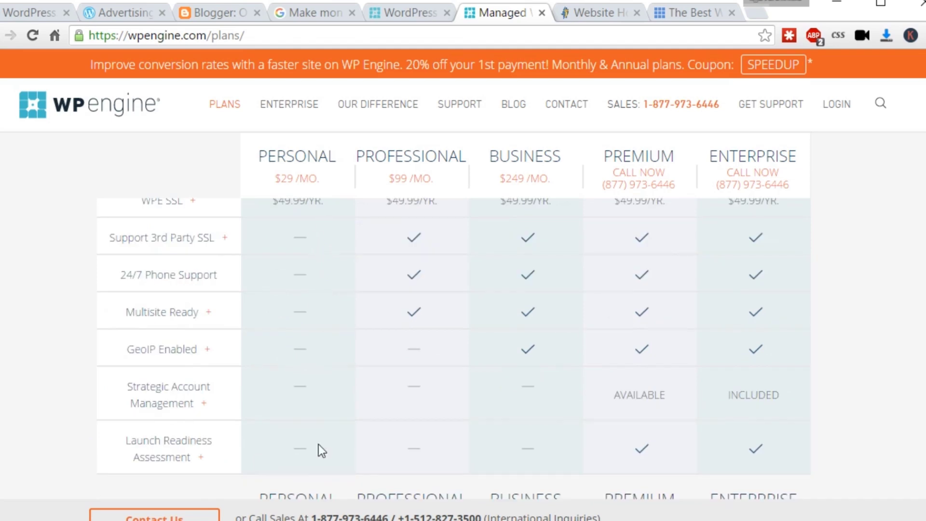
scroll(331, 438, "down", 2)
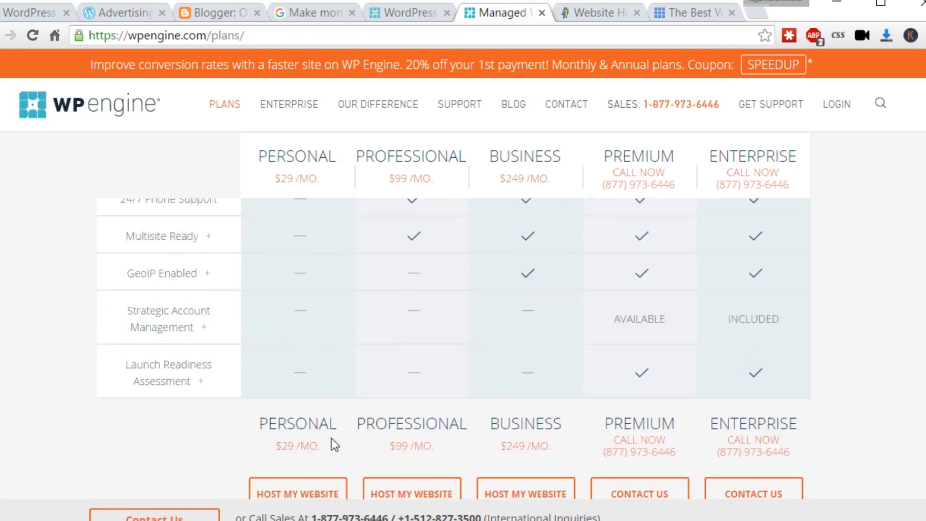
scroll(332, 437, "down", 3)
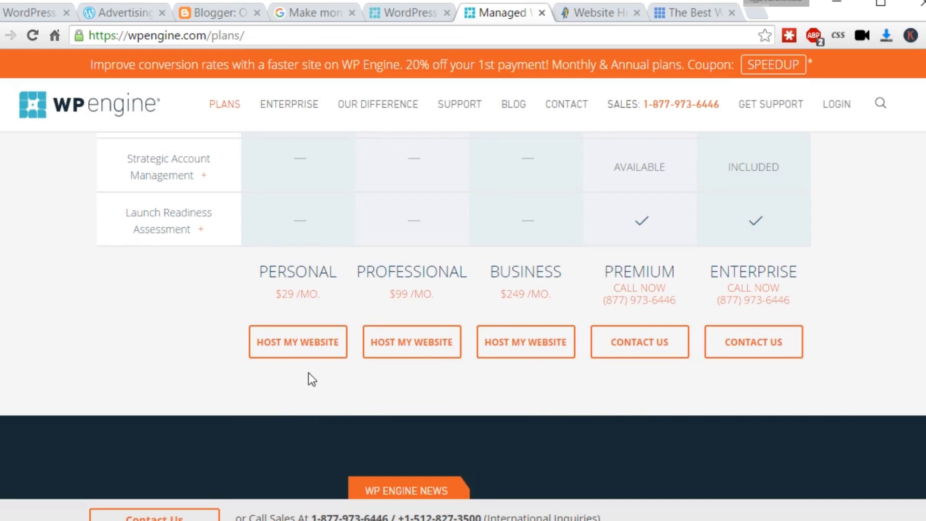
scroll(309, 300, "up", 5)
scroll(317, 378, "up", 5)
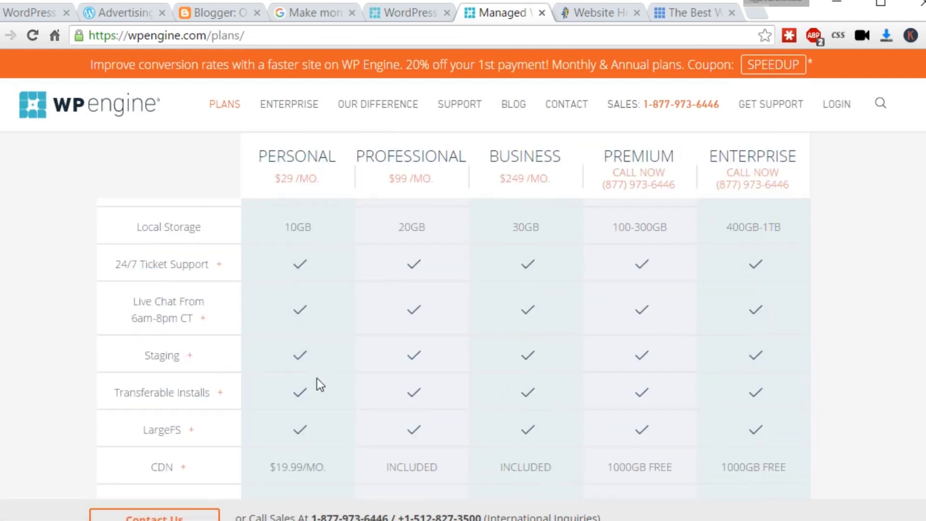
scroll(316, 378, "up", 3)
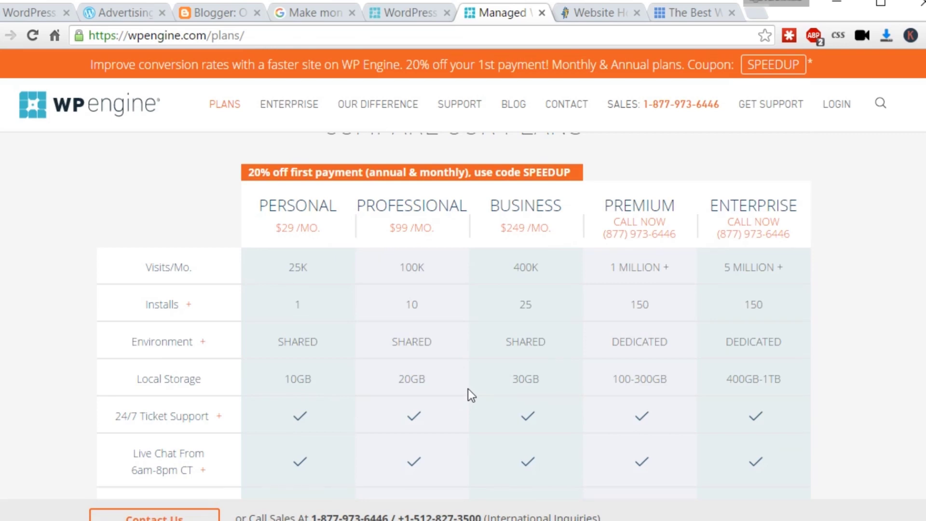
scroll(387, 339, "up", 5)
scroll(387, 339, "up", 3)
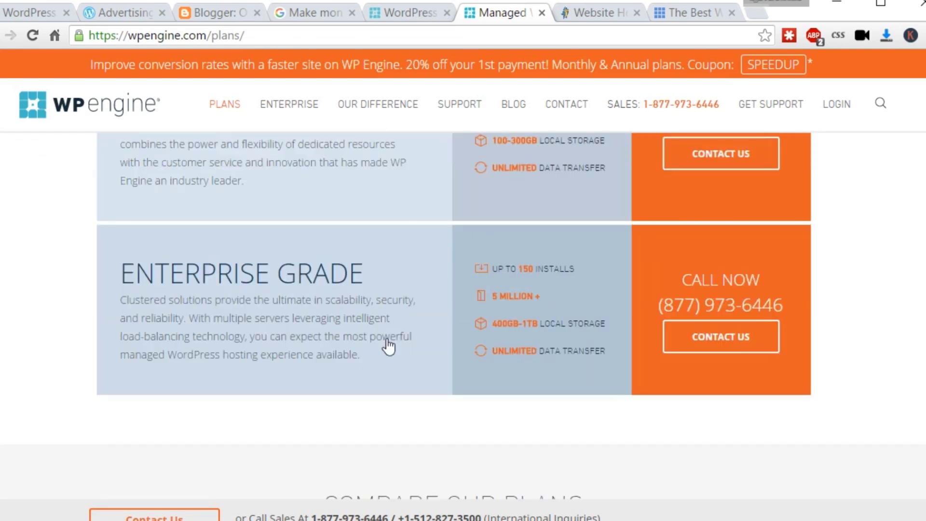
scroll(387, 340, "up", 5)
scroll(389, 344, "up", 3)
scroll(389, 345, "up", 3)
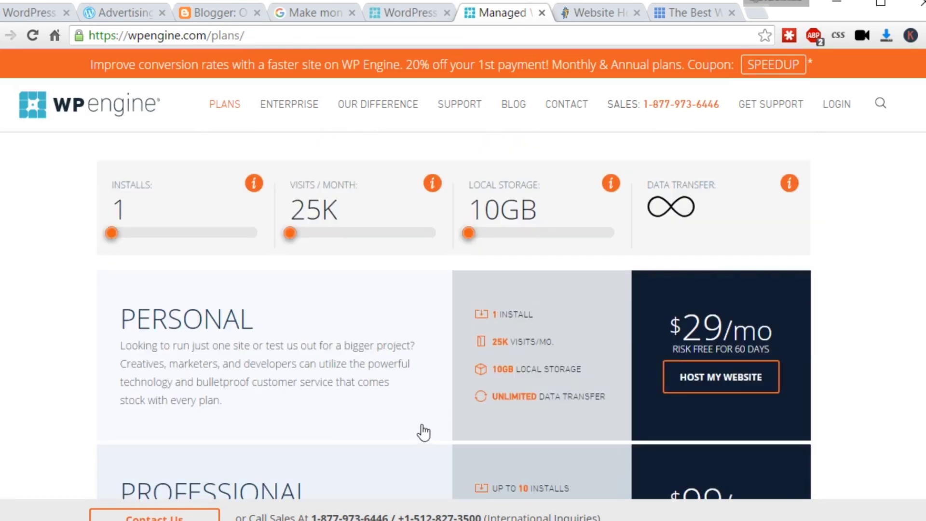
scroll(425, 431, "down", 5)
scroll(424, 431, "down", 4)
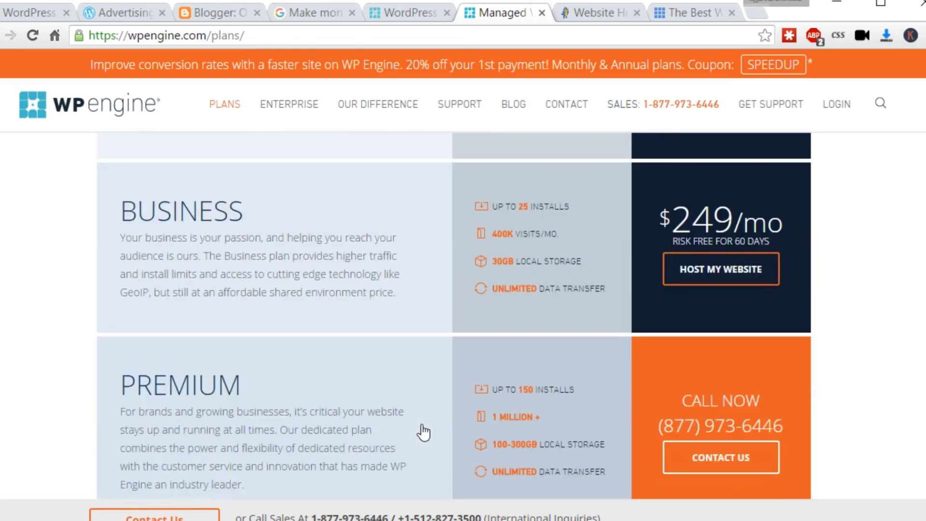
scroll(424, 432, "down", 2)
scroll(424, 432, "up", 5)
scroll(424, 431, "up", 5)
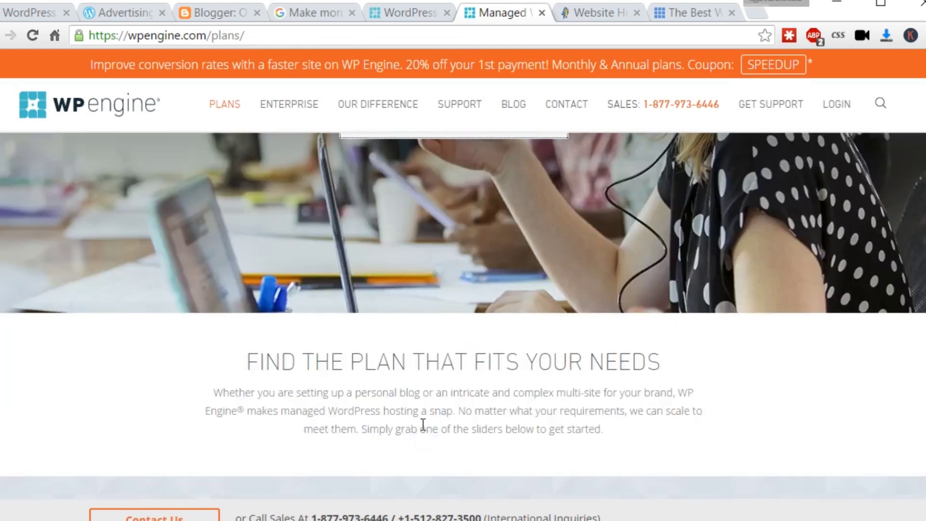
scroll(424, 432, "up", 4)
scroll(424, 431, "up", 2)
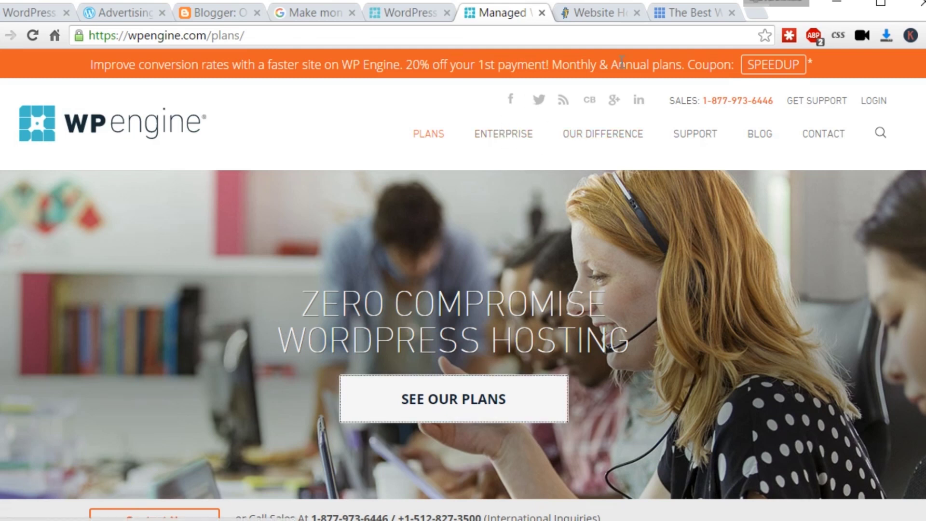
left_click(657, 38)
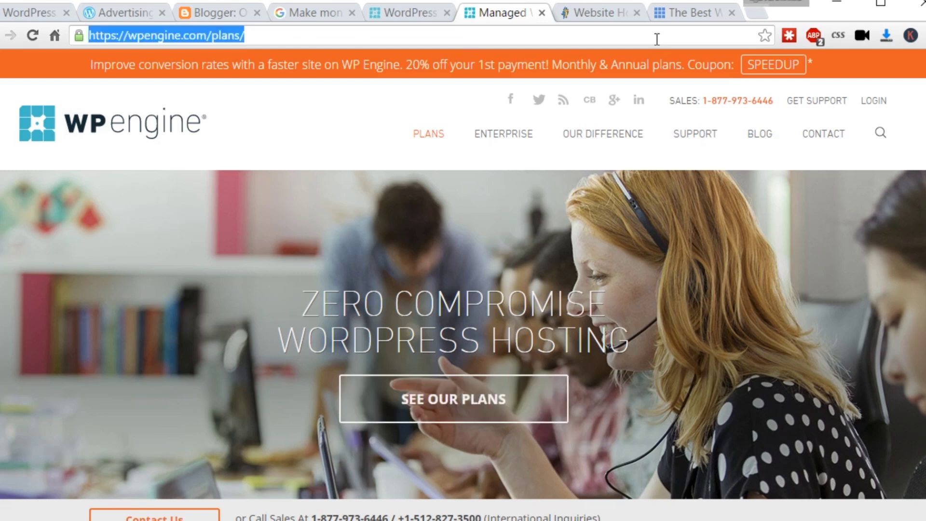
Step: Switch to HostGator's homepage listing WordPress, VPS and Dedicated hosting prices
left_click(595, 12)
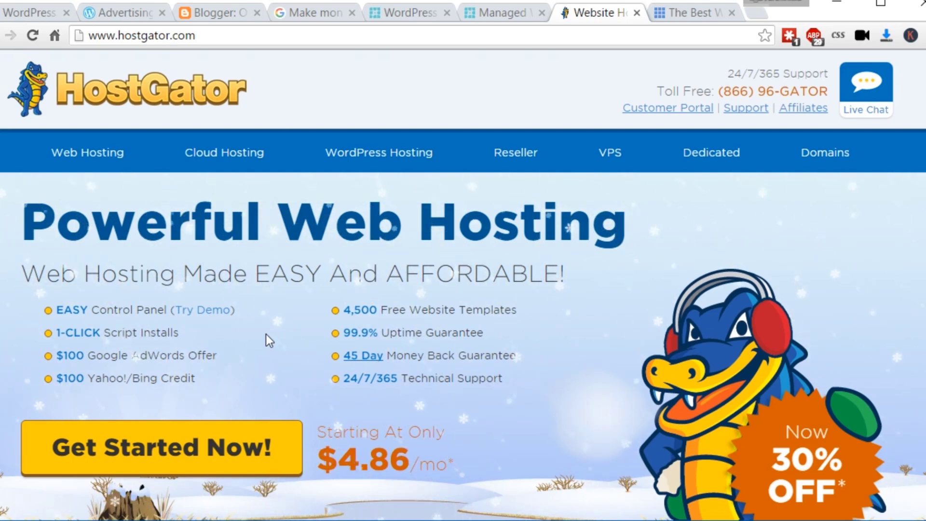
scroll(470, 432, "down", 2)
scroll(438, 341, "down", 1)
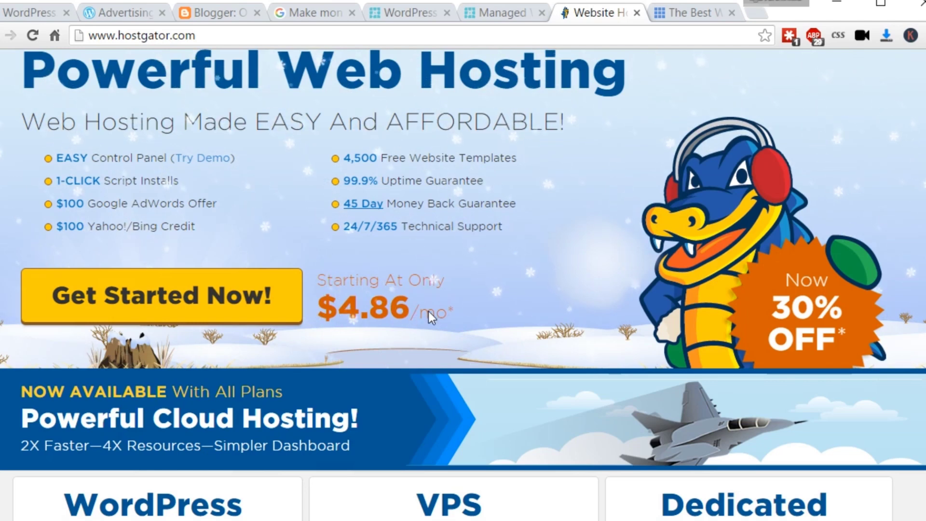
scroll(429, 312, "up", 2)
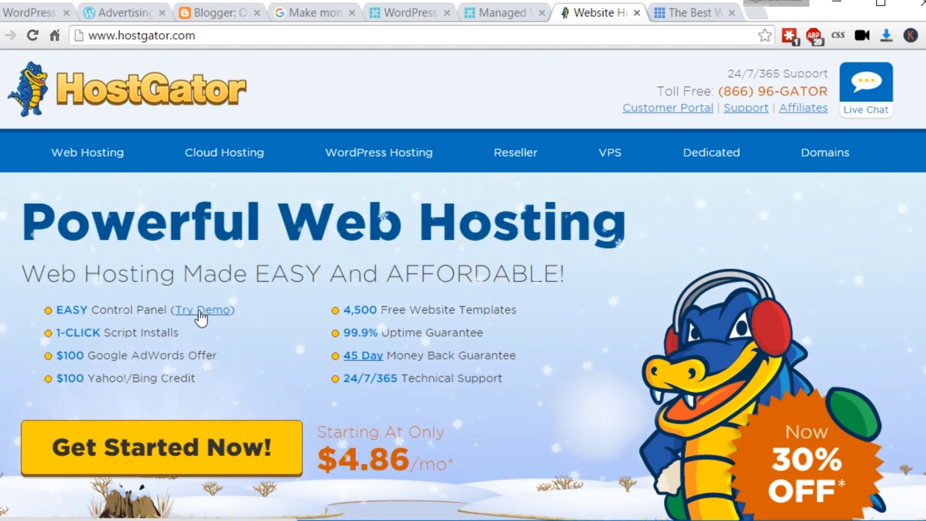
scroll(269, 290, "down", 1)
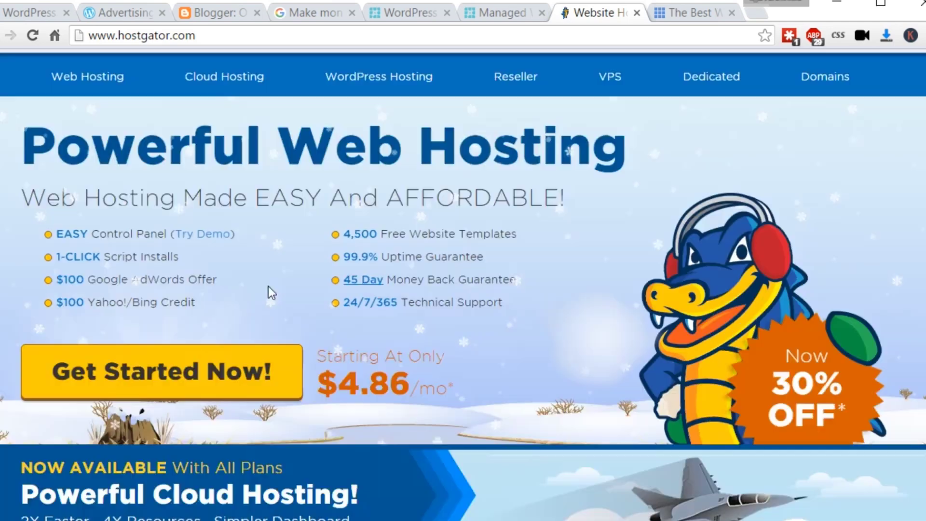
scroll(269, 289, "down", 4)
scroll(150, 217, "down", 3)
scroll(151, 289, "up", 1)
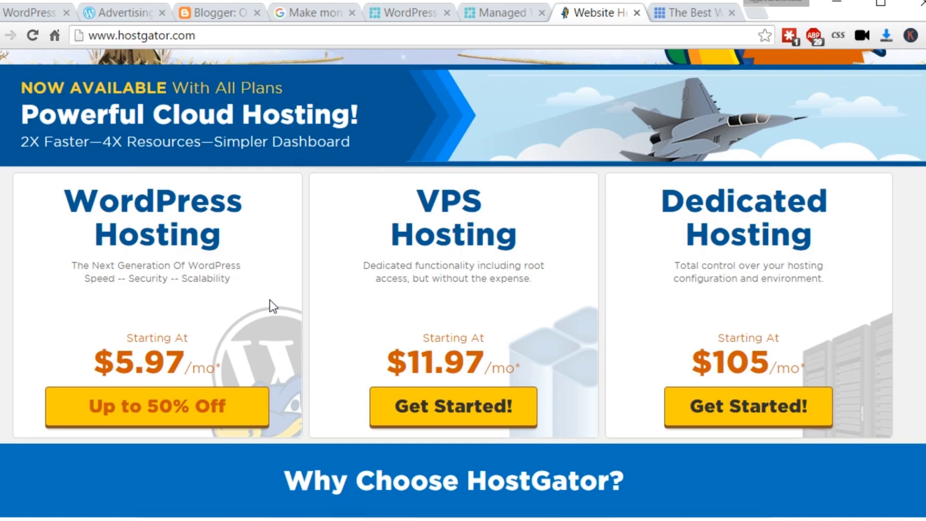
scroll(264, 332, "down", 3)
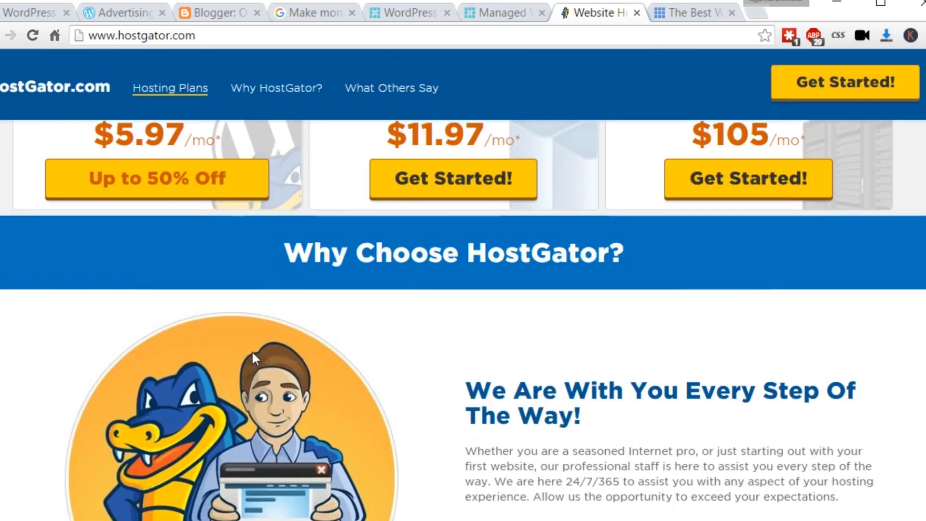
scroll(251, 350, "down", 5)
scroll(384, 399, "down", 4)
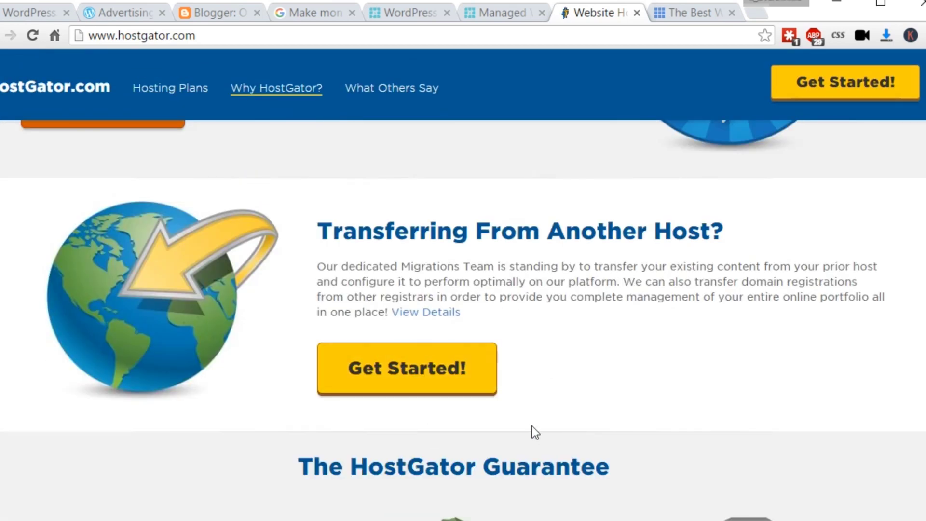
scroll(553, 434, "down", 5)
scroll(553, 435, "down", 1)
scroll(554, 435, "up", 3)
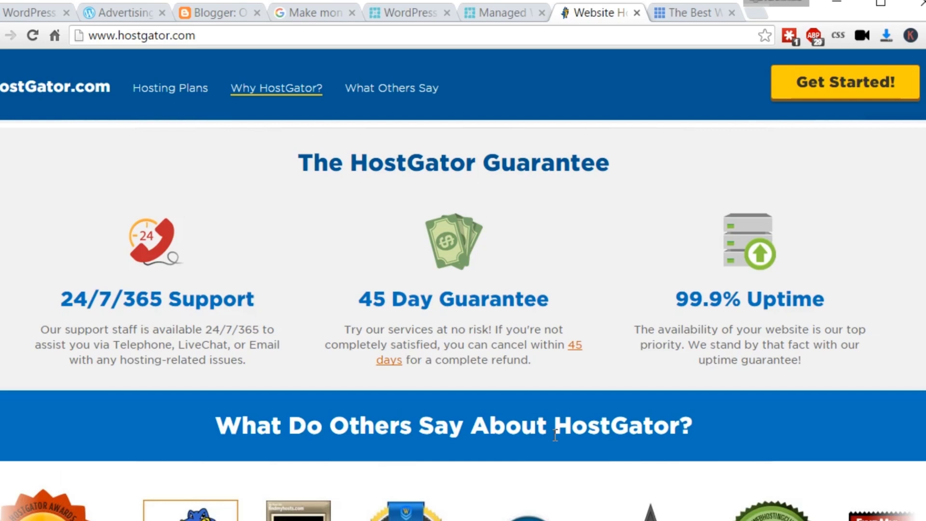
scroll(556, 435, "down", 4)
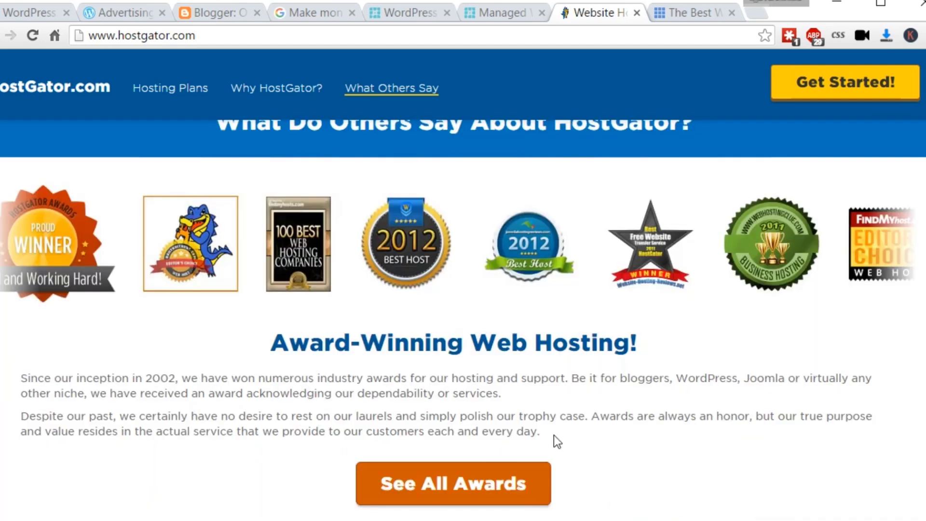
scroll(678, 415, "down", 3)
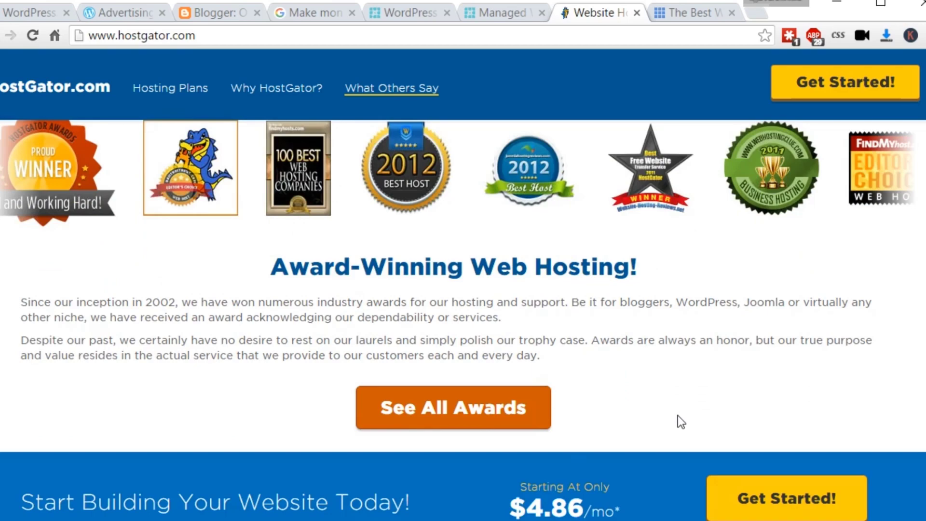
scroll(678, 415, "down", 5)
scroll(677, 413, "up", 6)
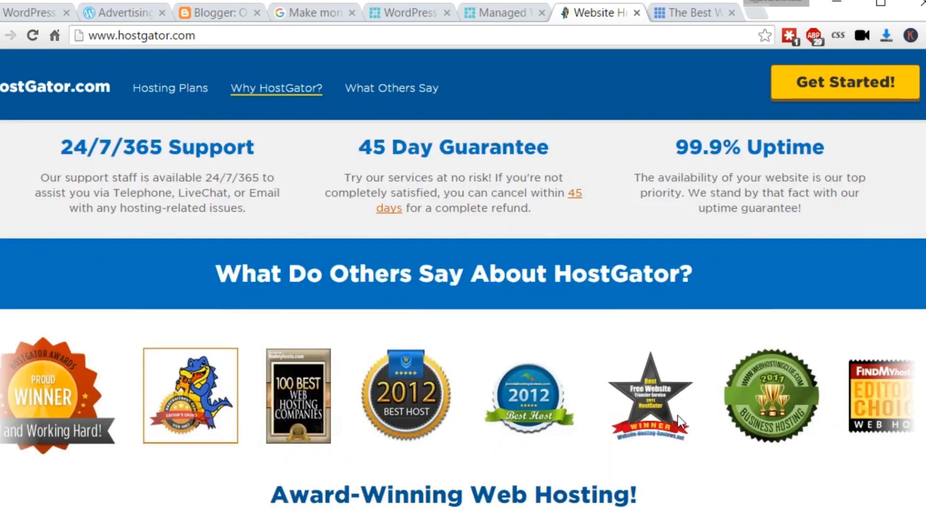
scroll(678, 415, "up", 5)
scroll(678, 416, "up", 6)
scroll(678, 415, "up", 5)
scroll(679, 415, "up", 3)
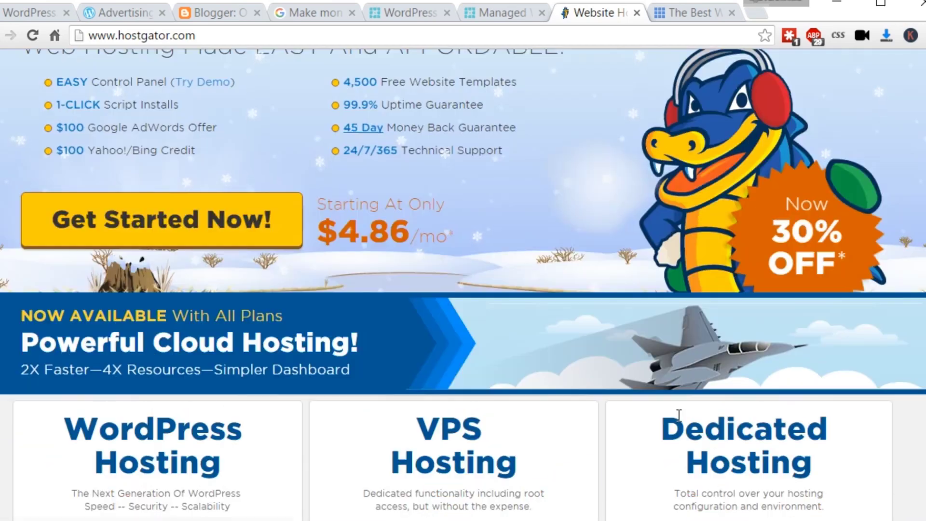
scroll(678, 415, "up", 4)
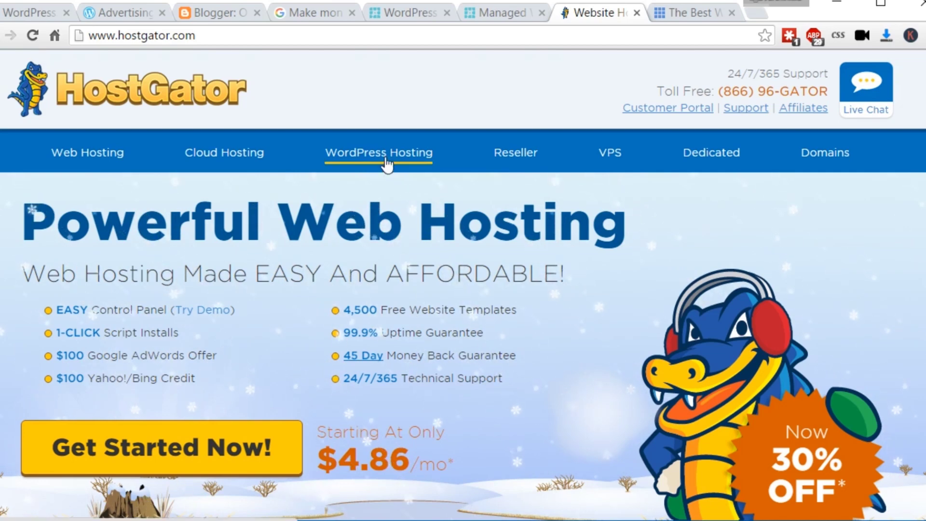
scroll(355, 170, "down", 5)
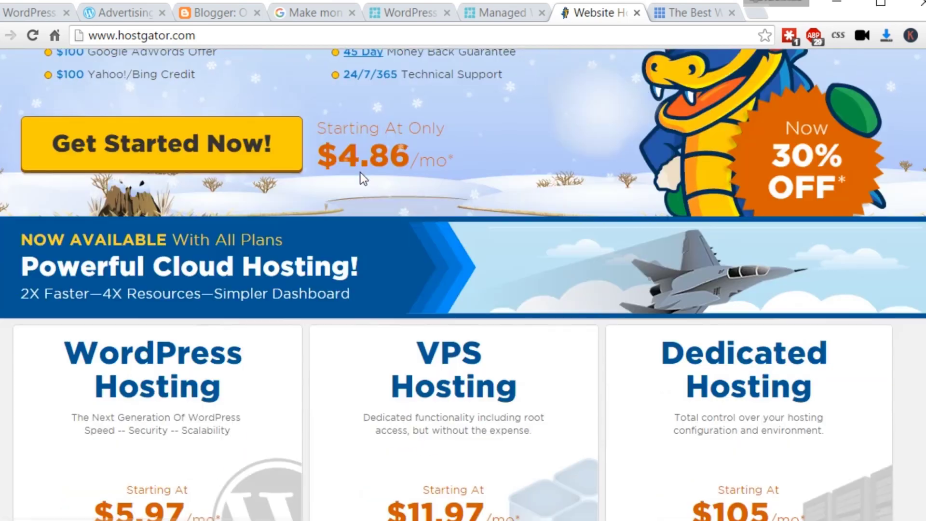
scroll(361, 173, "down", 3)
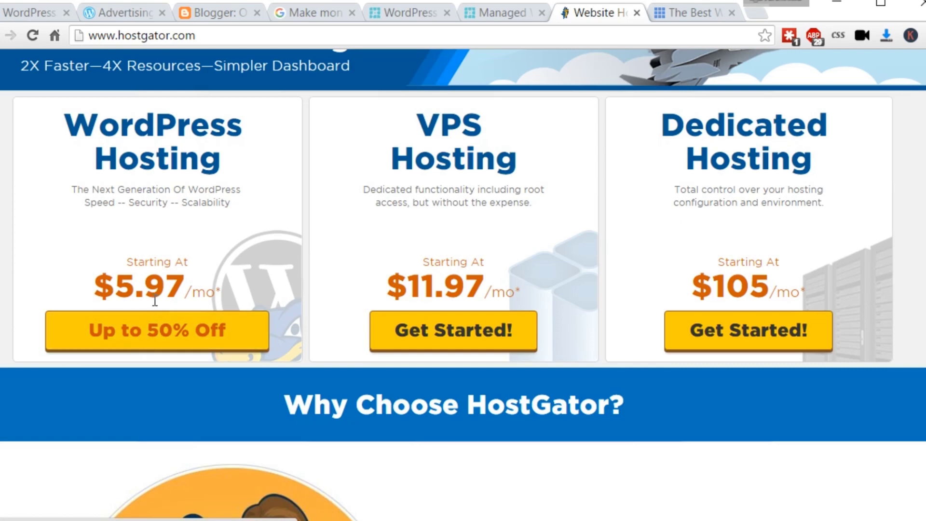
scroll(185, 277, "up", 3)
scroll(197, 287, "up", 3)
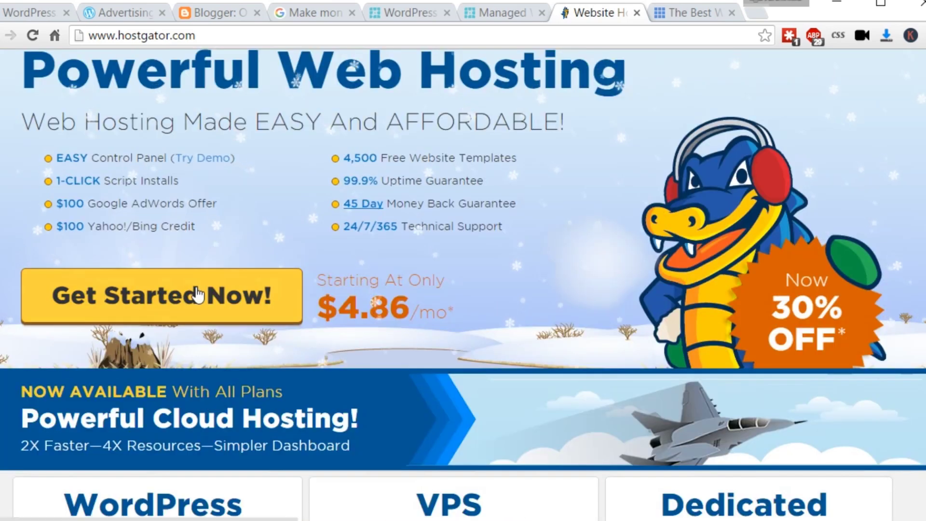
Step: Open HostGator's shared hosting plans and highlight Hatchling's One Click Installs feature
left_click(144, 292)
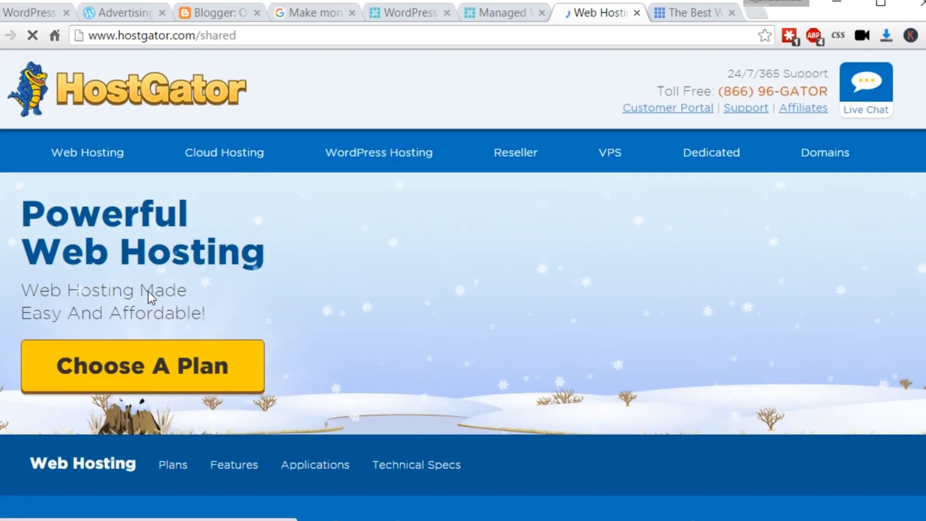
scroll(148, 291, "down", 3)
scroll(166, 282, "down", 2)
scroll(185, 275, "down", 3)
scroll(184, 277, "down", 1)
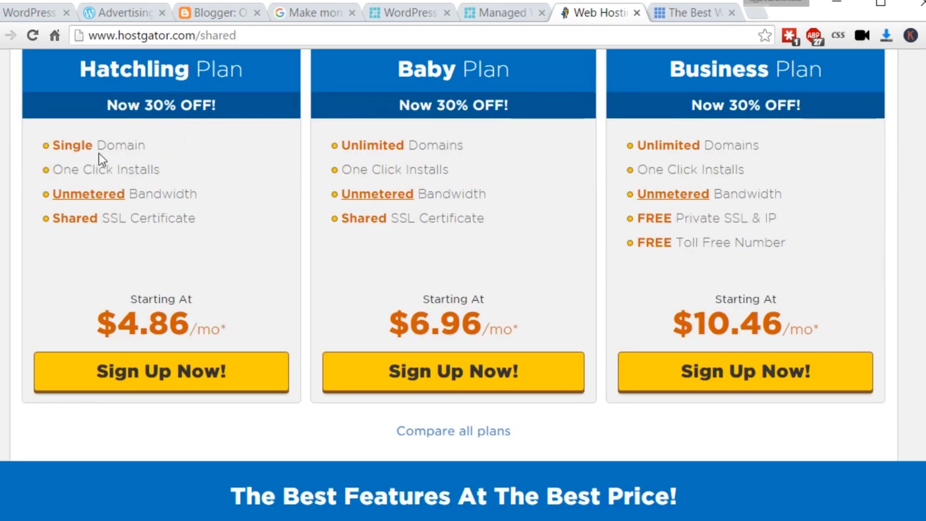
left_click_drag(164, 173, 55, 173)
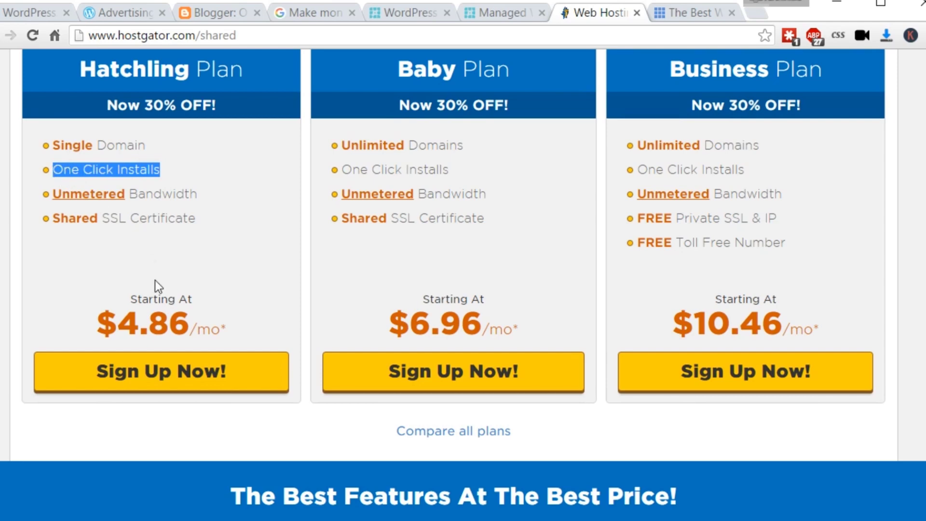
scroll(155, 280, "down", 3)
scroll(155, 280, "down", 3)
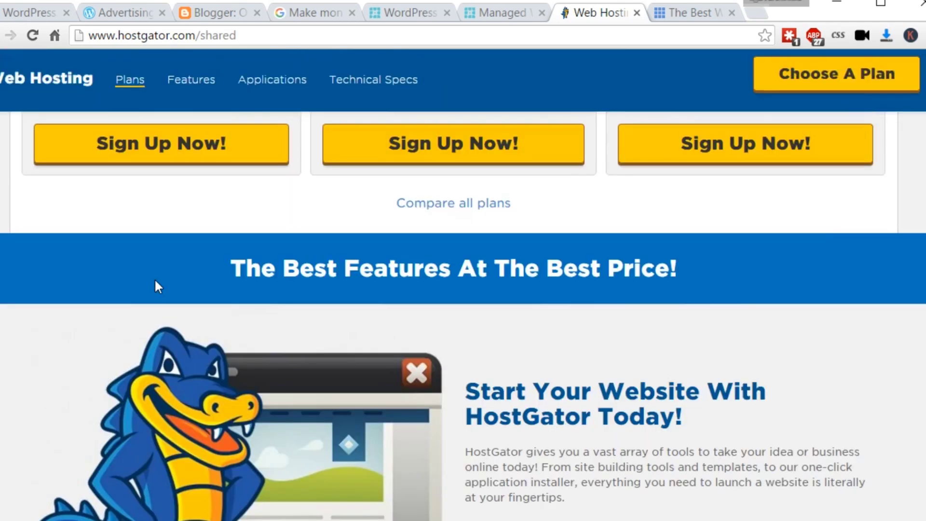
scroll(155, 279, "down", 2)
scroll(154, 278, "down", 3)
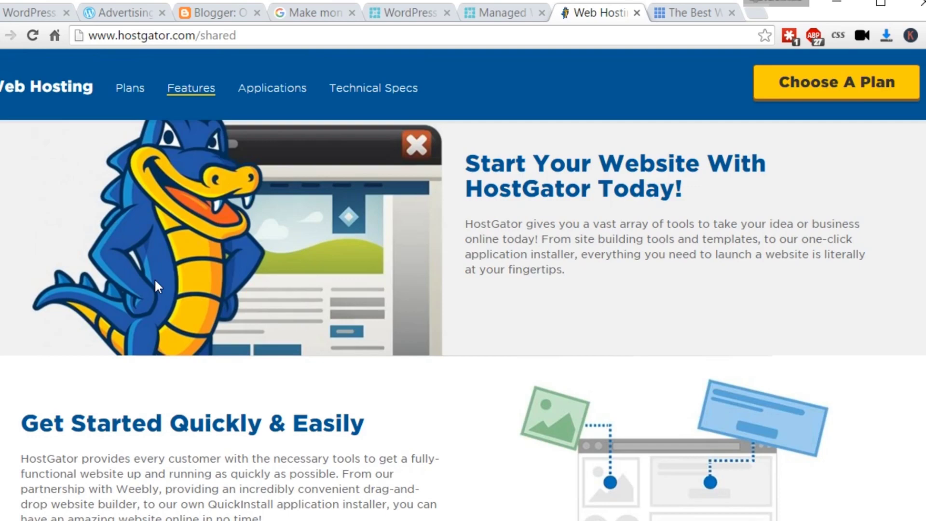
scroll(155, 278, "up", 1)
scroll(154, 279, "down", 3)
scroll(155, 280, "down", 2)
scroll(155, 281, "down", 3)
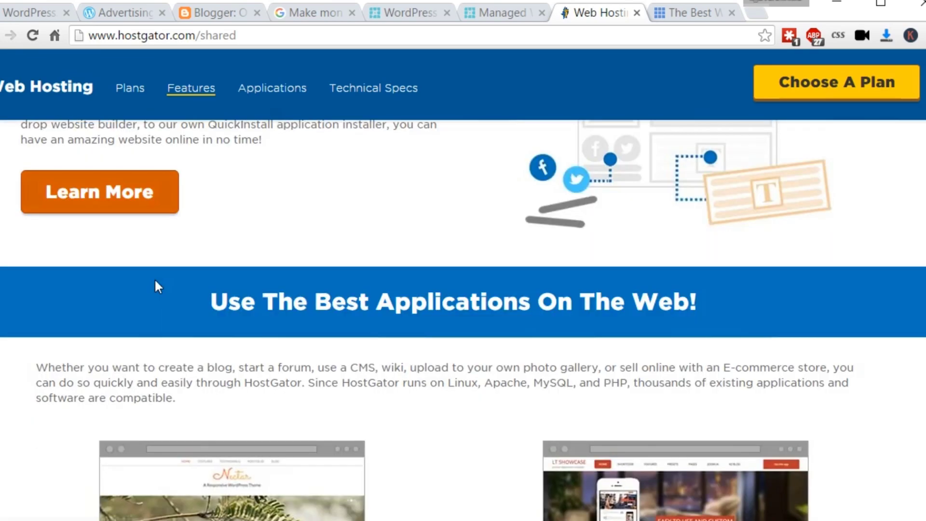
scroll(155, 280, "down", 4)
scroll(155, 280, "down", 2)
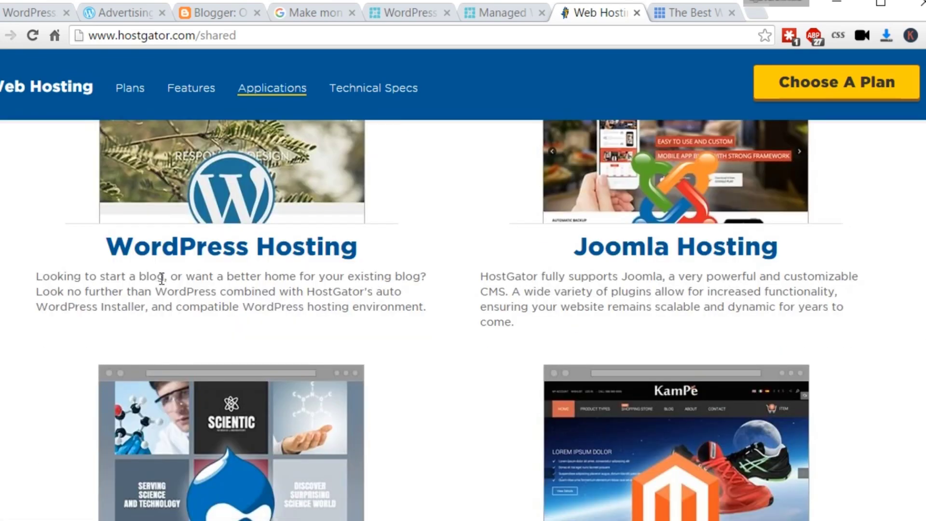
scroll(636, 264, "down", 3)
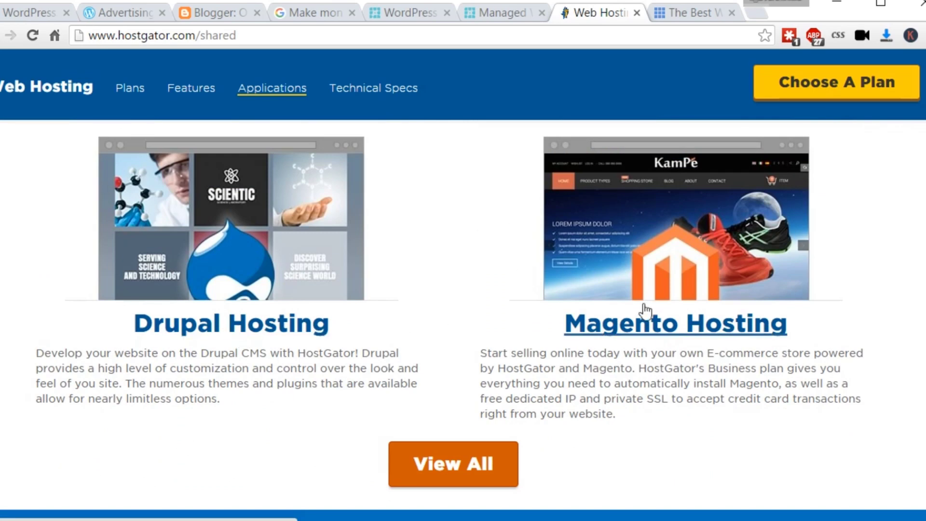
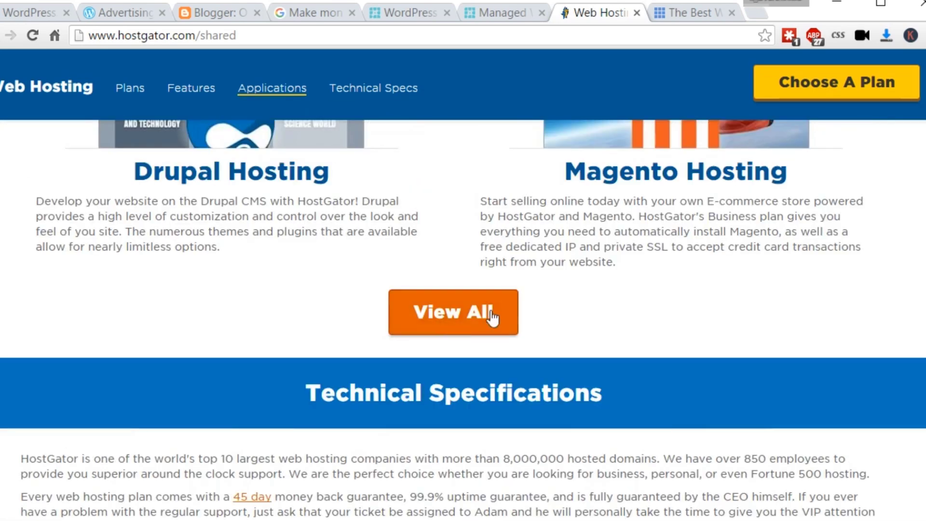
scroll(394, 352, "up", 3)
scroll(394, 353, "up", 2)
scroll(394, 352, "up", 2)
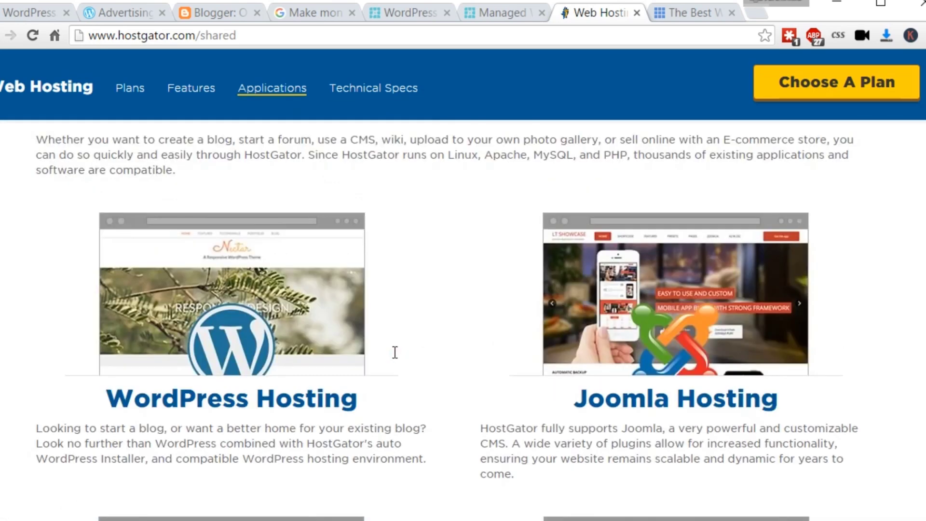
scroll(394, 353, "up", 1)
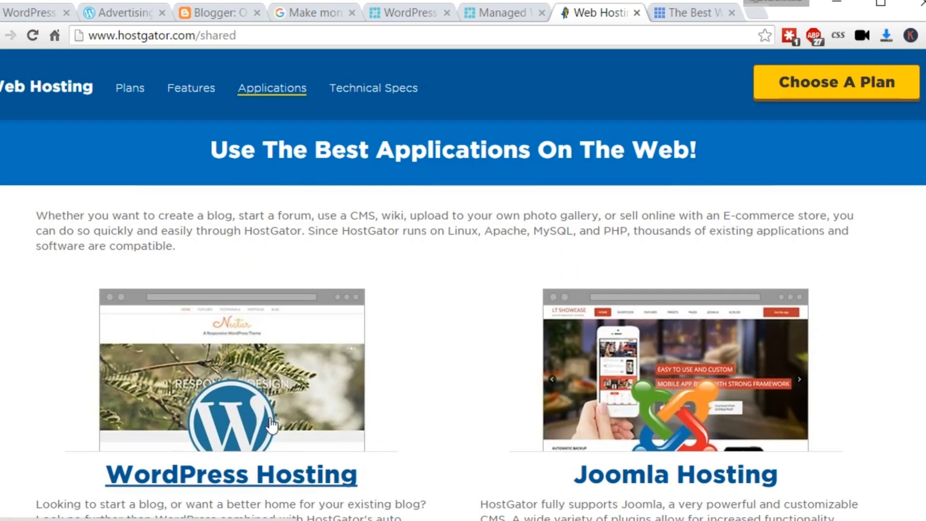
Step: Highlight HostGator's compatible-software sentence, then highlight Bluehost's $2.95/month starting price twice
mouse_move(324, 231)
left_mouse_down()
mouse_move(635, 223)
mouse_move(685, 231)
left_mouse_up()
left_click(670, 257)
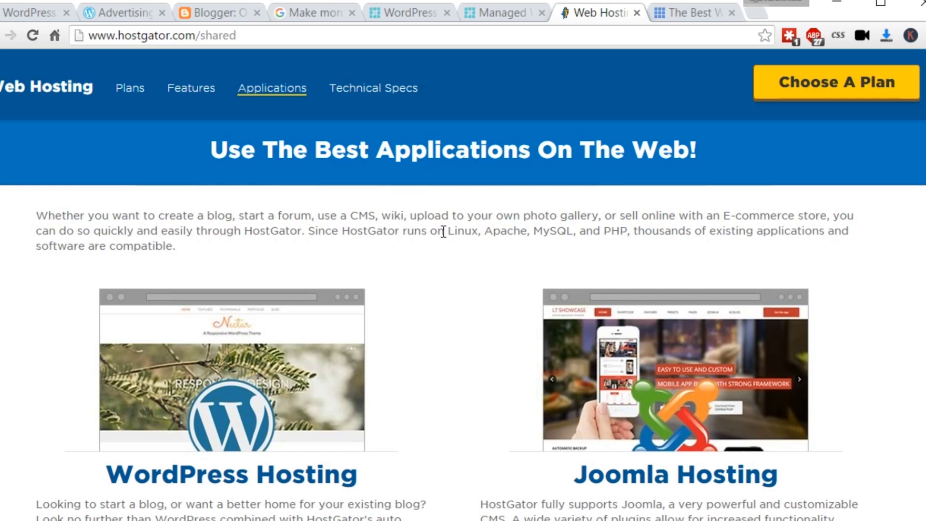
scroll(682, 268, "up", 10)
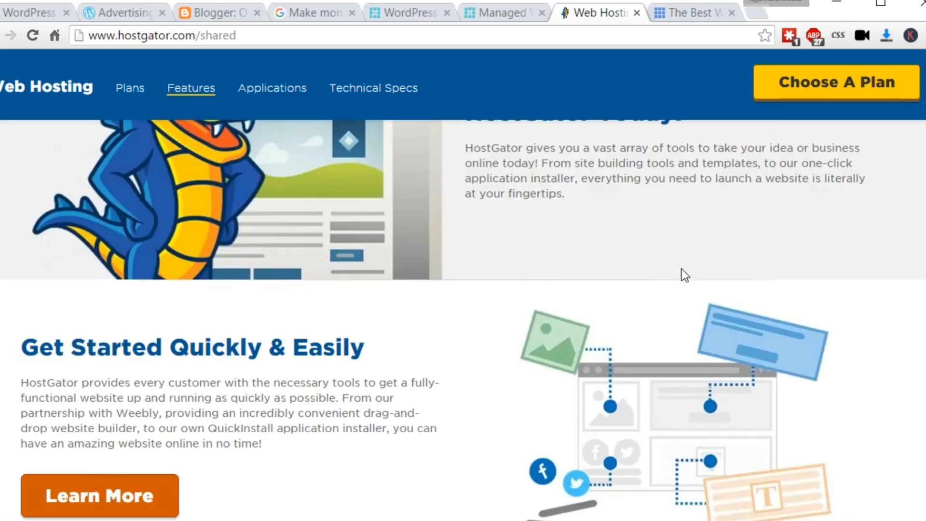
scroll(682, 268, "up", 10)
scroll(682, 268, "up", 3)
scroll(682, 268, "up", 2)
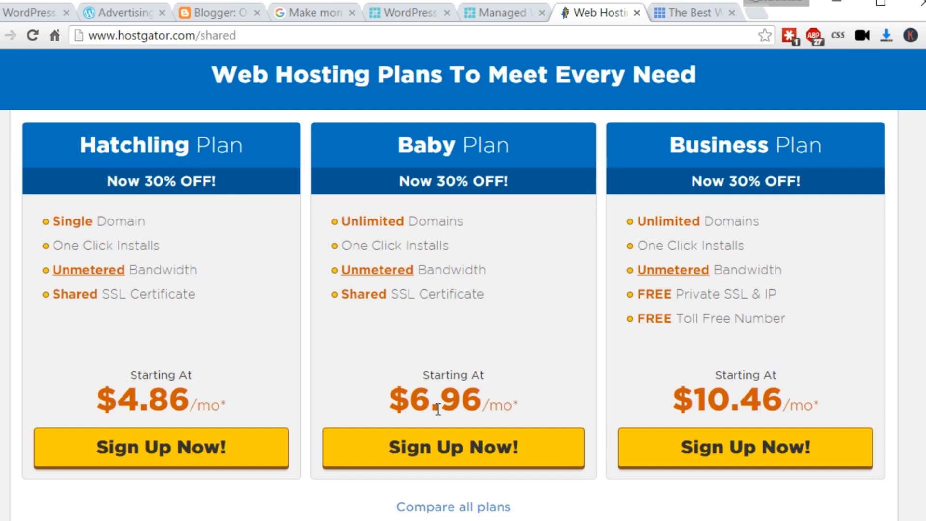
scroll(508, 313, "down", 2)
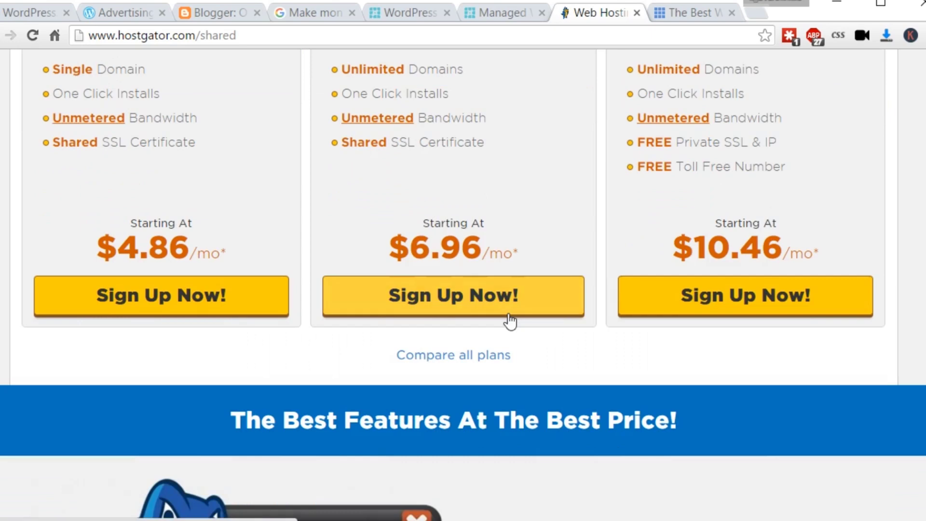
scroll(564, 336, "up", 2)
scroll(564, 337, "up", 4)
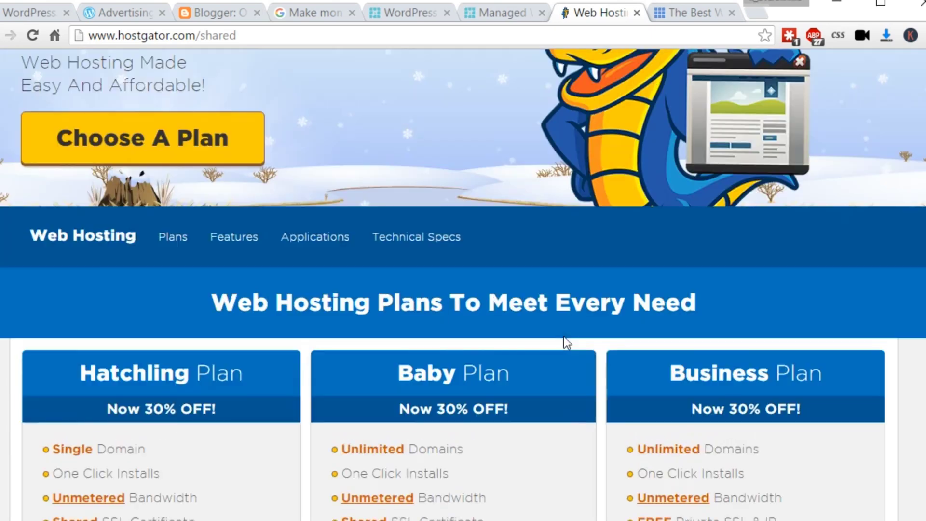
scroll(537, 431, "down", 3)
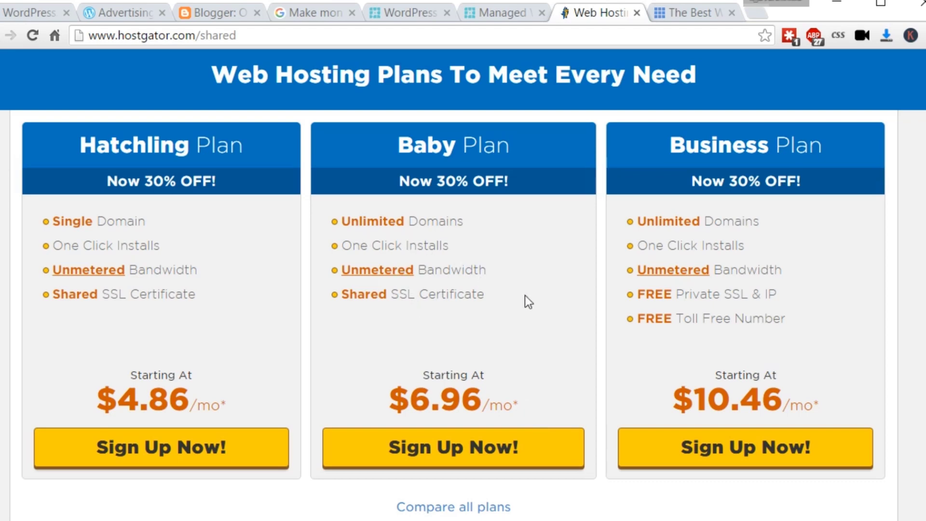
scroll(538, 295, "down", 1)
scroll(538, 294, "up", 5)
scroll(538, 295, "up", 2)
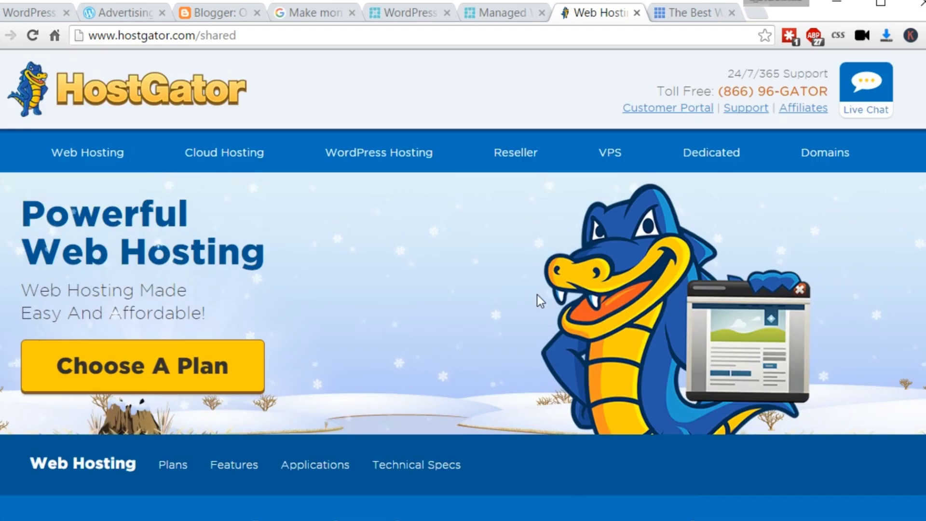
left_click(701, 13)
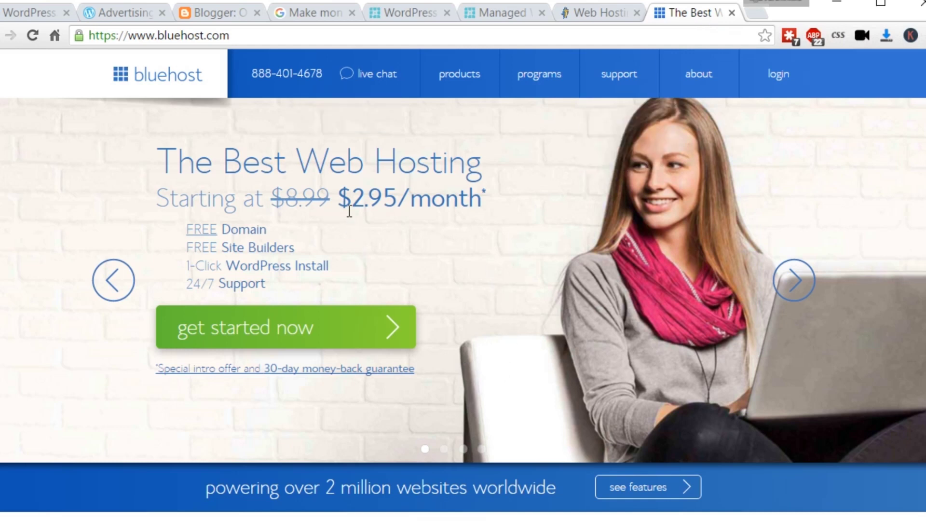
left_click_drag(484, 199, 343, 199)
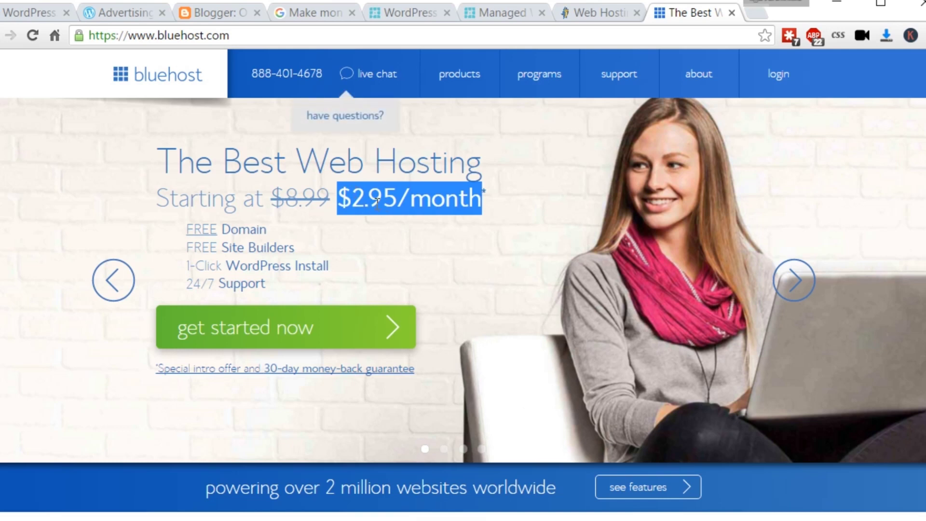
left_click(483, 284)
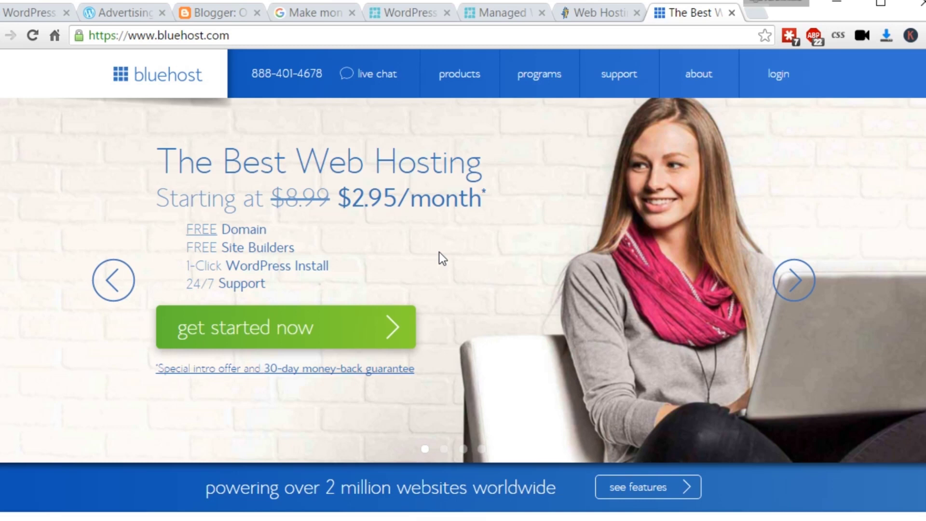
left_click_drag(338, 199, 482, 199)
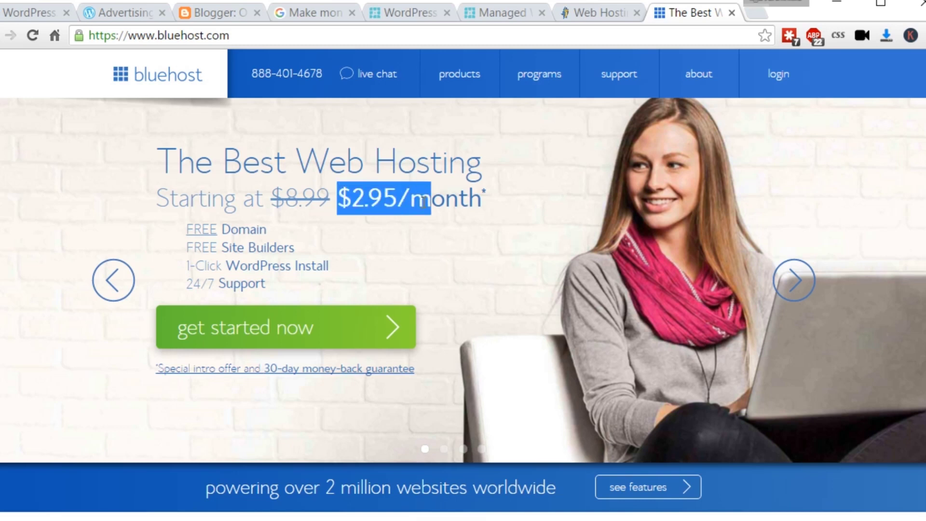
left_click(515, 315)
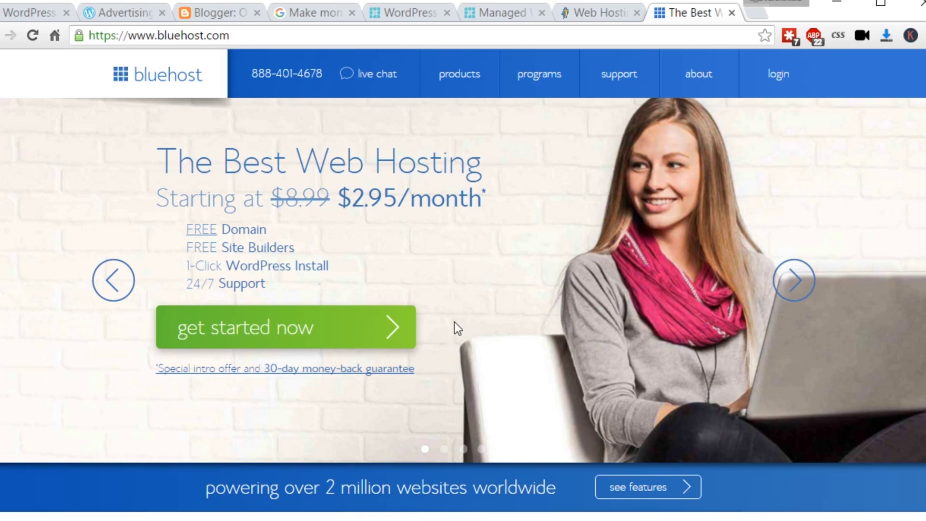
scroll(454, 323, "down", 5)
scroll(454, 322, "down", 5)
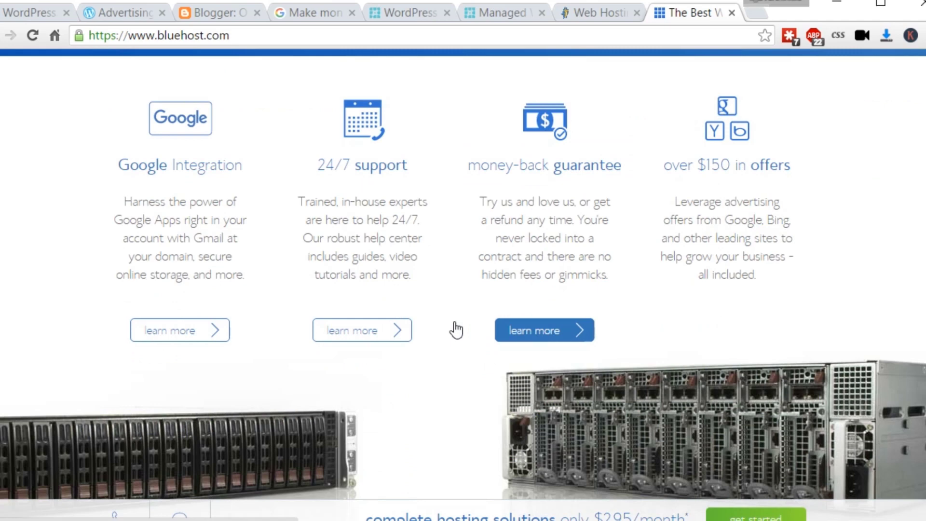
scroll(456, 329, "up", 5)
scroll(455, 322, "down", 4)
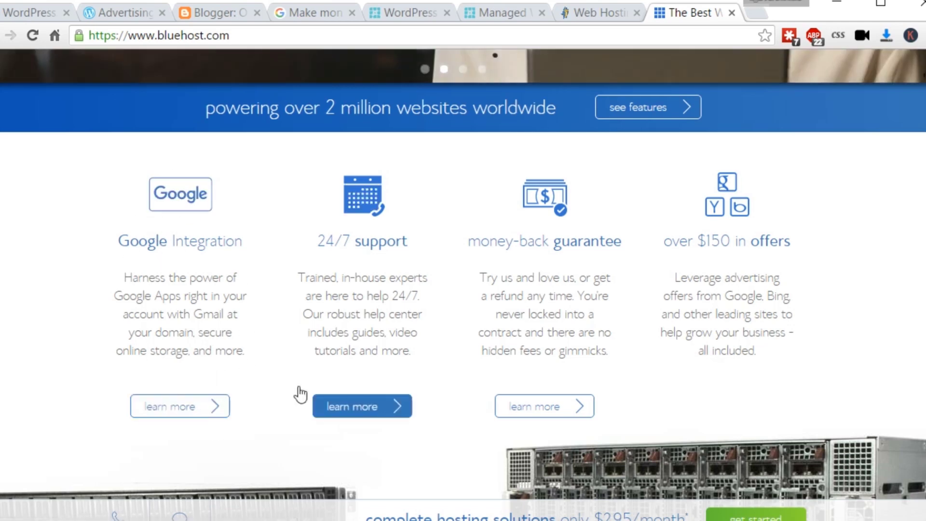
scroll(329, 300, "up", 1)
scroll(329, 377, "up", 4)
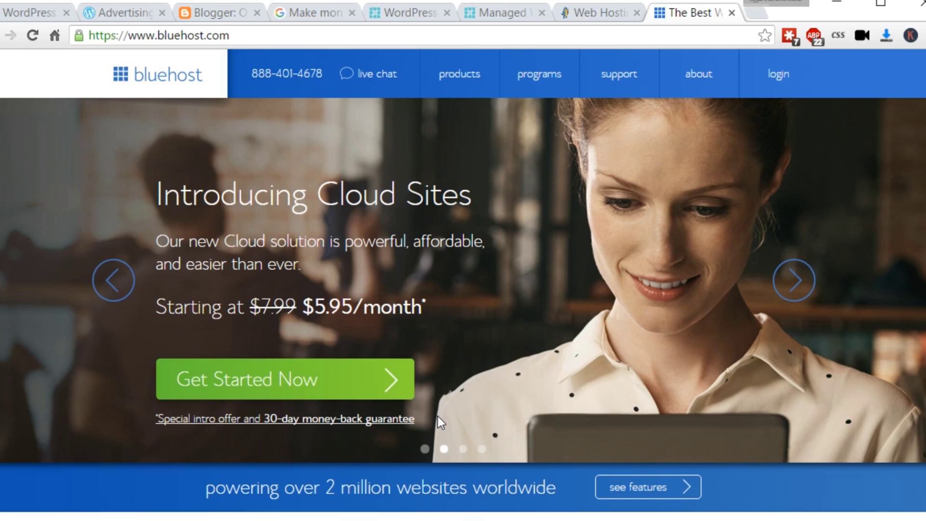
scroll(438, 416, "down", 3)
scroll(438, 415, "down", 3)
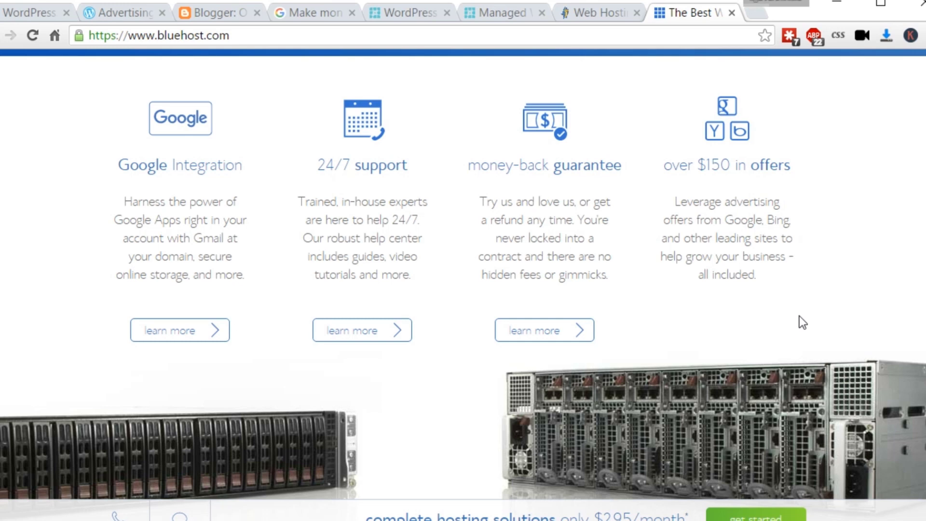
Step: Highlight the 'over $150 in offers' heading, then go to Bluehost's WordPress hosting page
left_click_drag(693, 165, 798, 163)
left_click(829, 230)
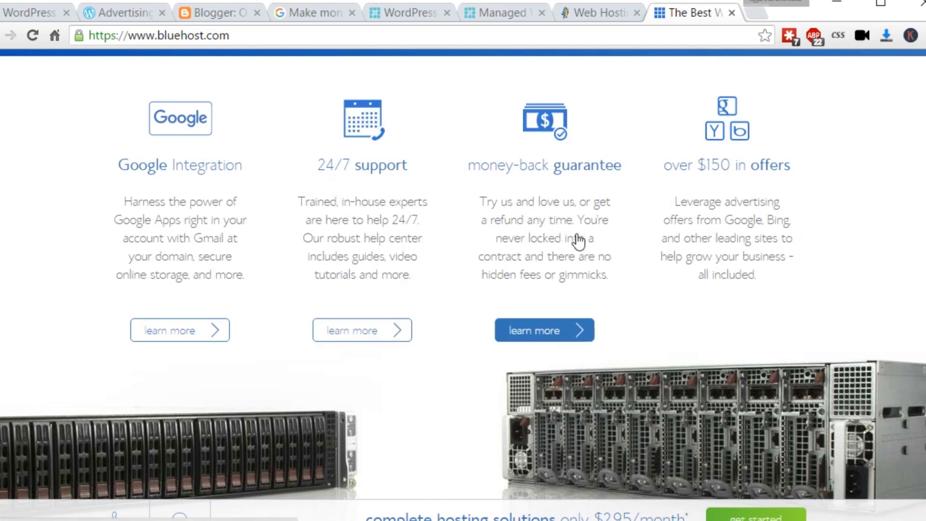
scroll(542, 275, "down", 3)
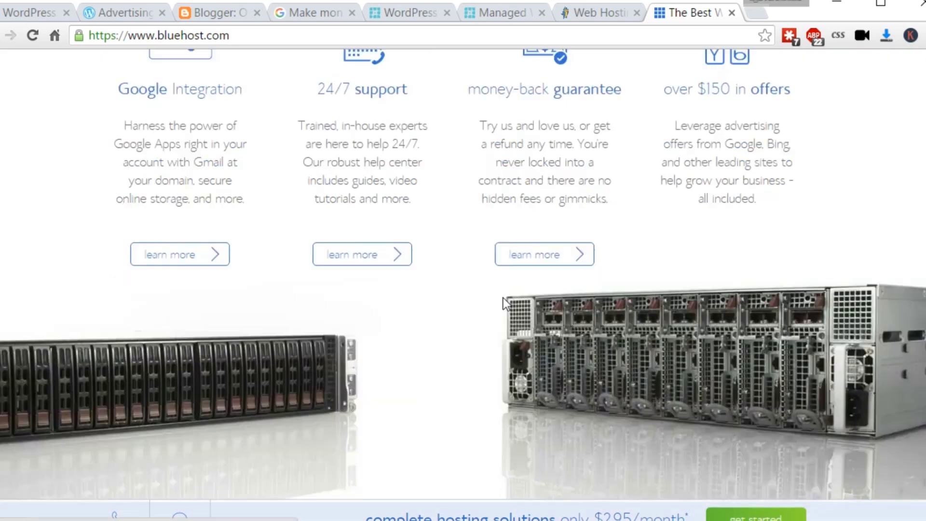
scroll(503, 289, "down", 4)
scroll(468, 281, "down", 3)
scroll(469, 282, "down", 1)
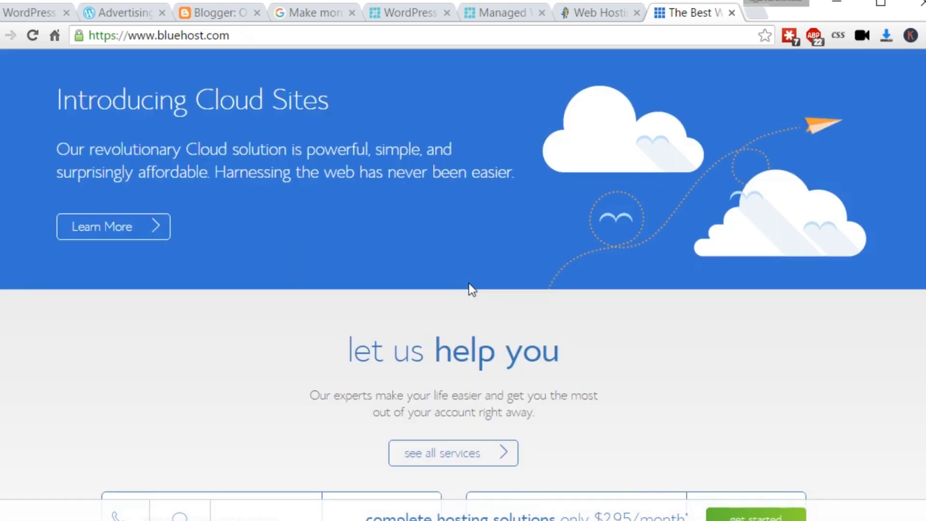
scroll(469, 283, "down", 3)
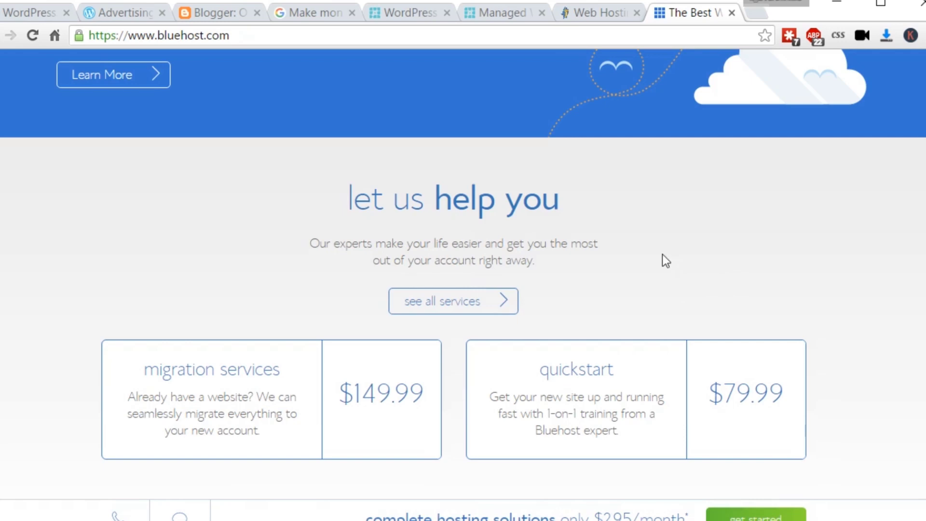
scroll(665, 261, "down", 2)
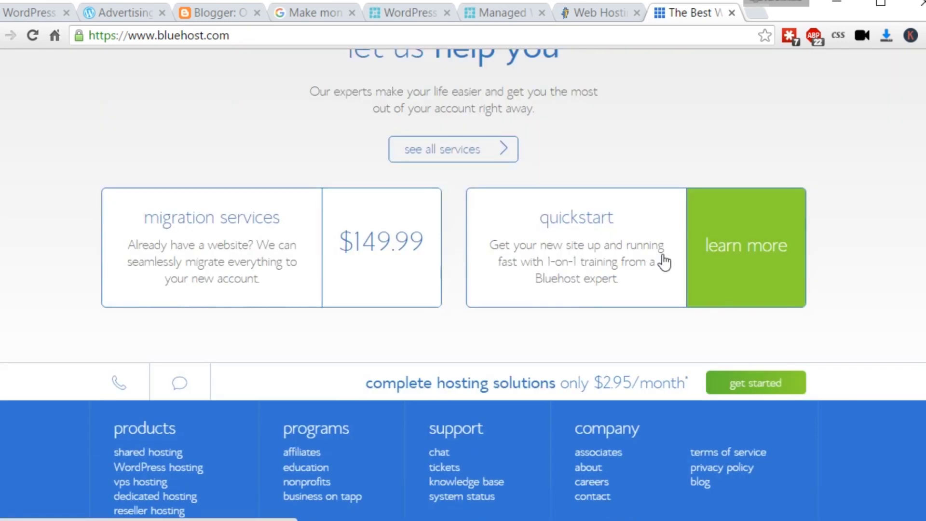
scroll(664, 260, "down", 1)
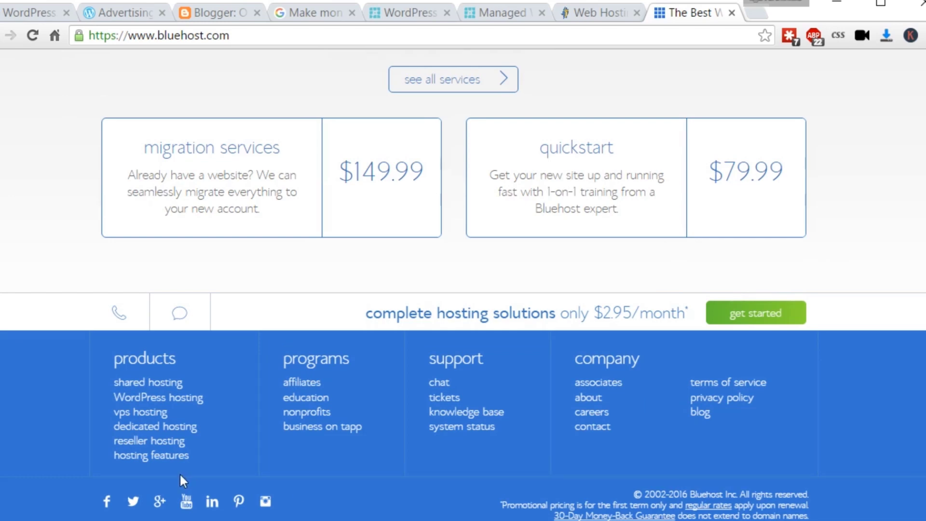
left_click(169, 397)
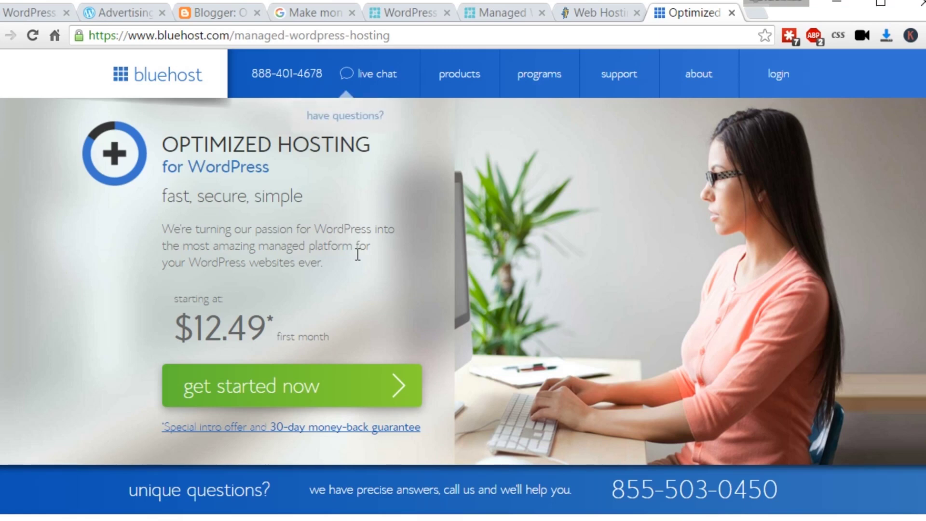
scroll(358, 255, "down", 3)
scroll(351, 262, "down", 5)
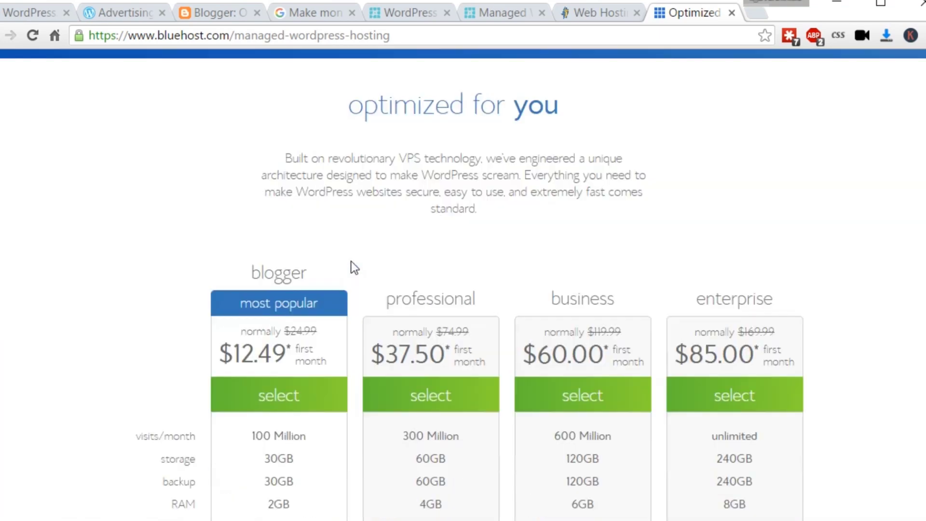
scroll(354, 267, "down", 3)
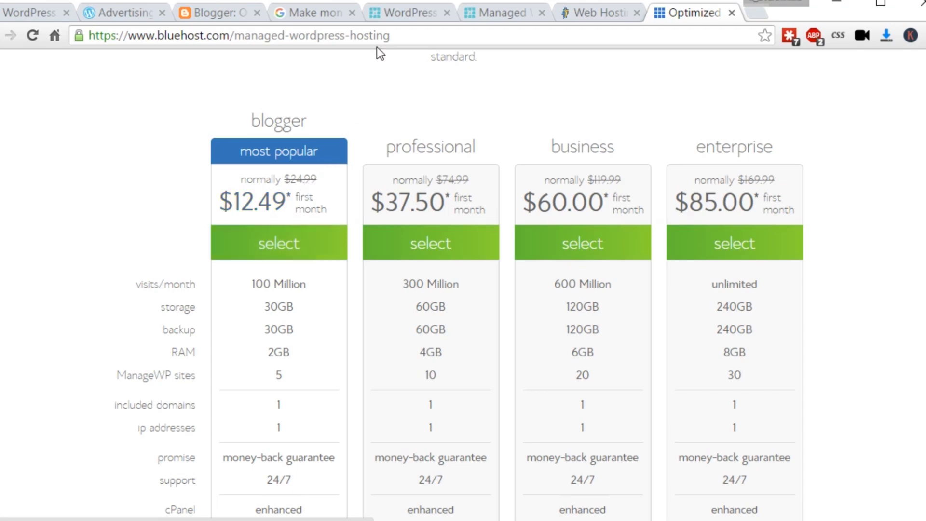
Step: Finish reviewing Bluehost's $12.49–$85.00 WordPress tiers and move to WP Engine's homepage
left_click(411, 12)
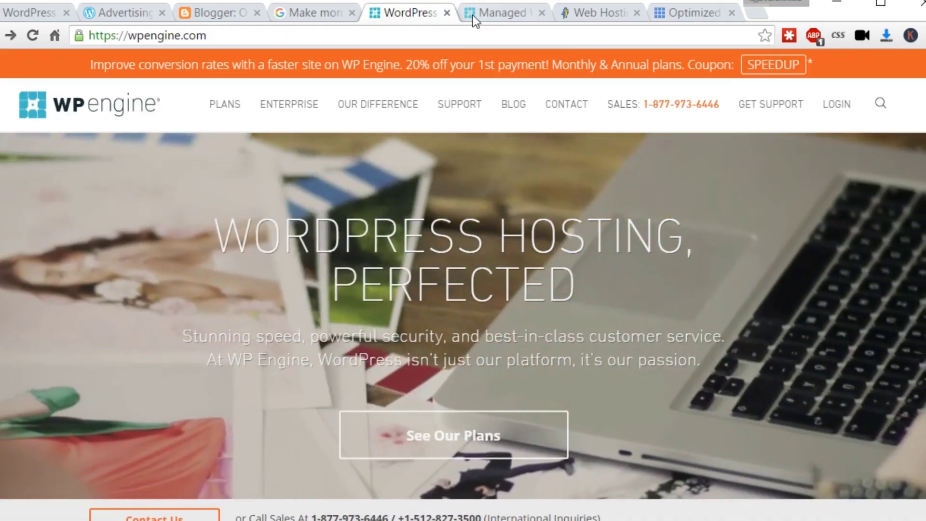
Step: View WP Engine's plans (Personal $29/mo to Enterprise), then return to Bluehost's WordPress pricing
left_click(493, 13)
scroll(418, 225, "down", 5)
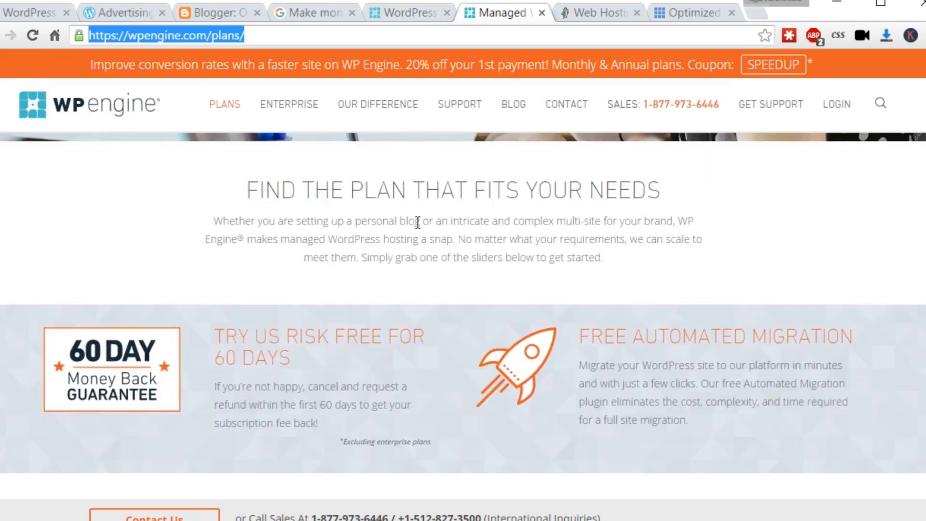
scroll(418, 224, "up", 5)
scroll(445, 266, "down", 10)
scroll(444, 266, "down", 10)
scroll(445, 266, "down", 5)
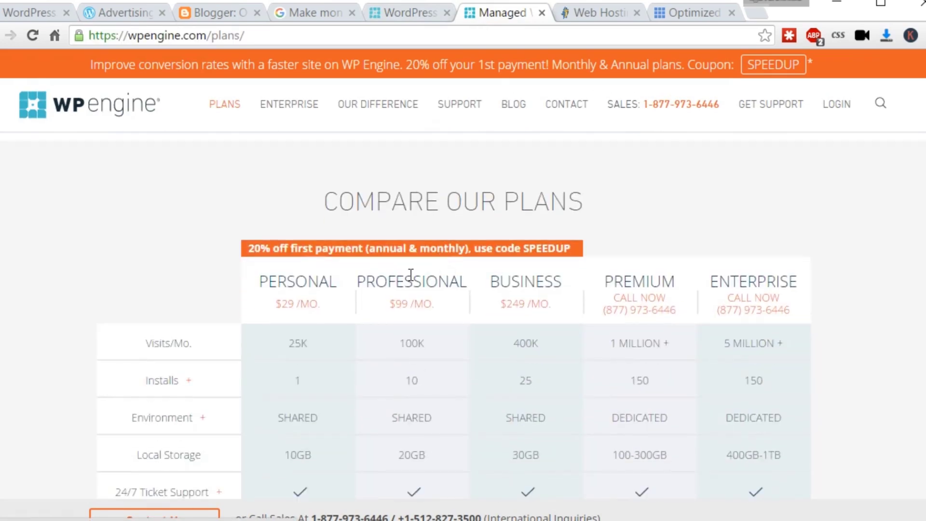
scroll(289, 289, "down", 2)
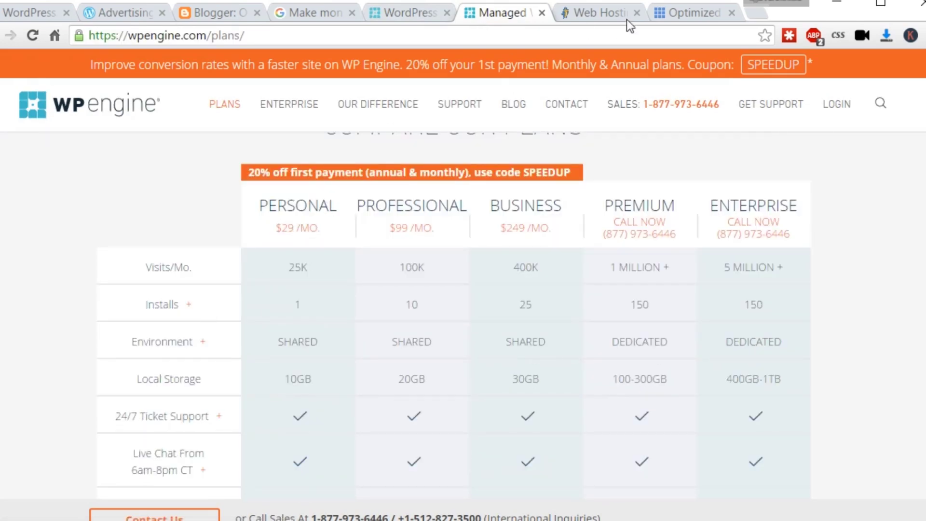
left_click(691, 12)
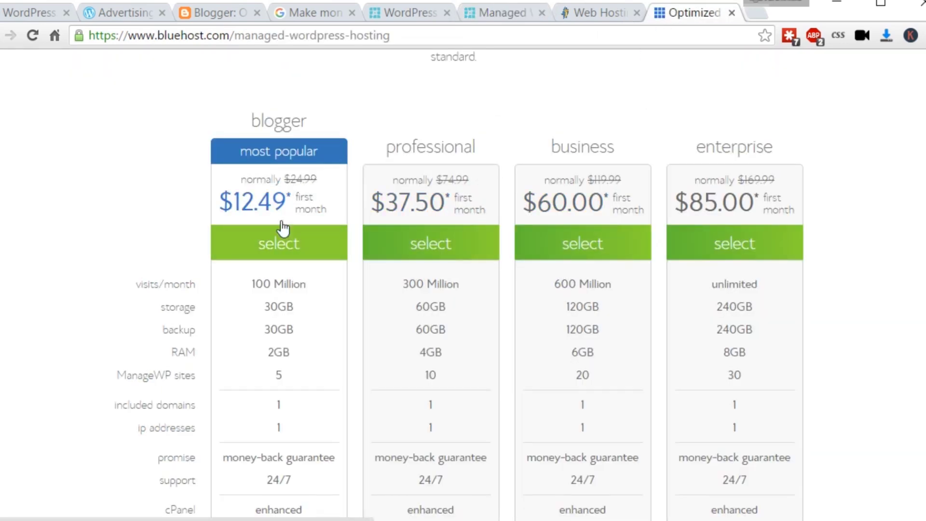
scroll(265, 312, "down", 4)
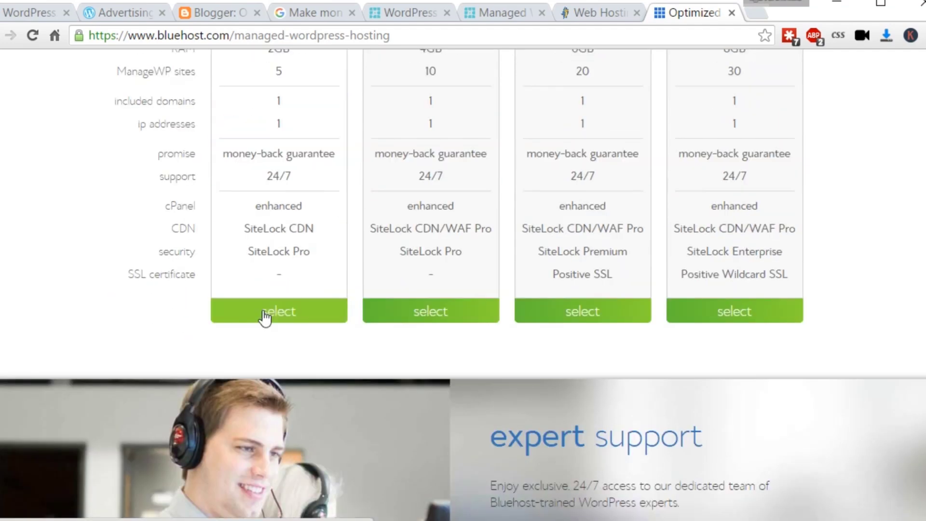
scroll(265, 316, "up", 2)
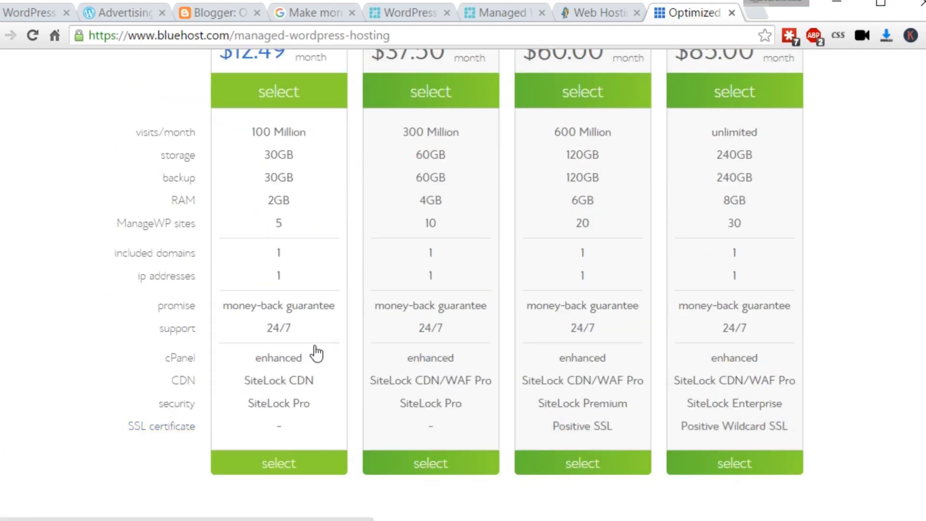
scroll(317, 352, "up", 5)
scroll(258, 234, "up", 5)
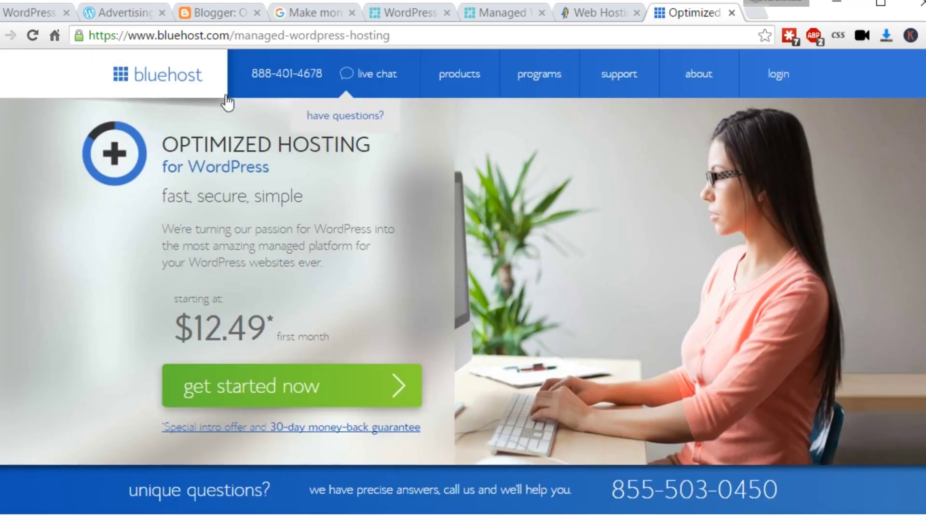
Step: Revisit Bluehost's $2.95/month homepage and HostGator's shared hosting page, ending on WordPress.com
left_click(167, 75)
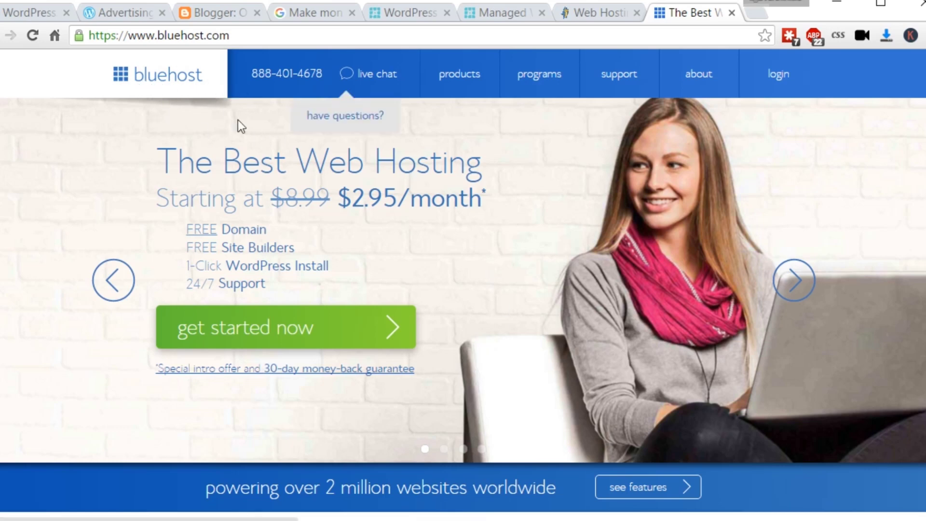
left_click(595, 13)
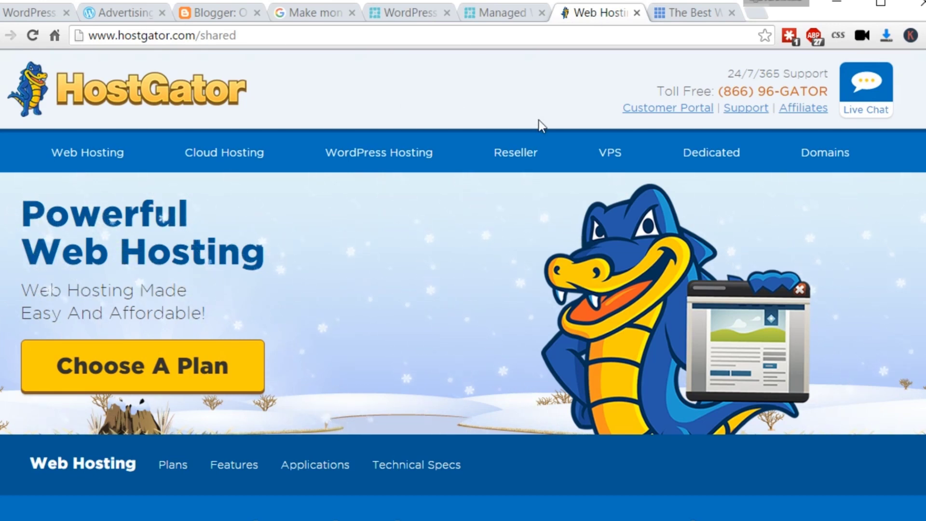
left_click(36, 17)
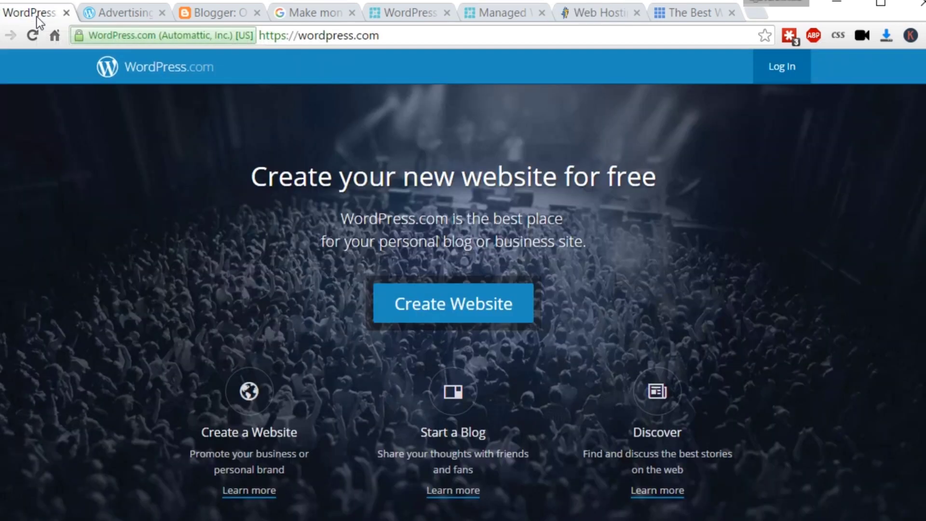